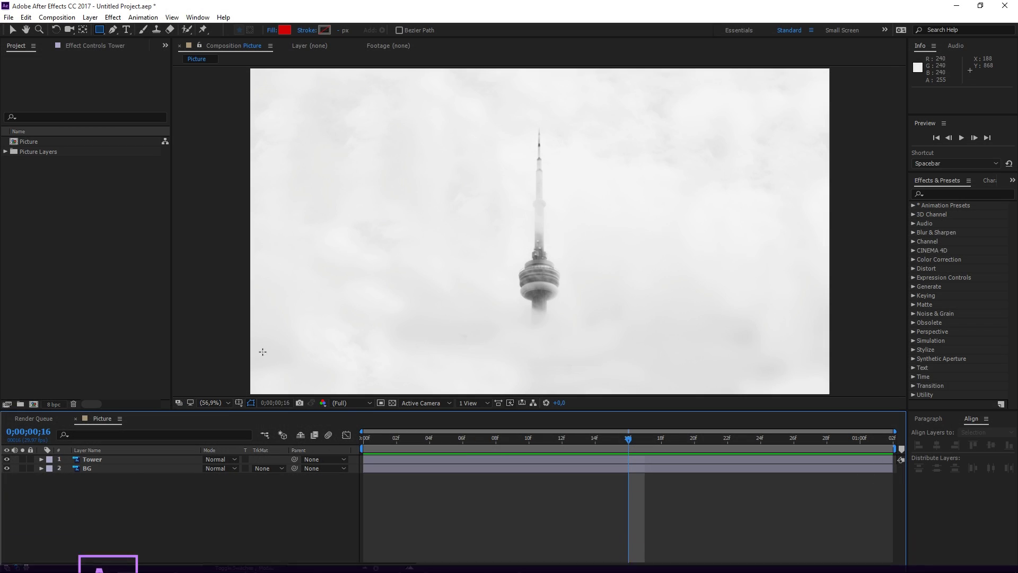
- Hide and re-show the foggy background to check the tower cut-out, then return to the Selection tool
{"action": "left_click", "coordinate": [7, 468]}
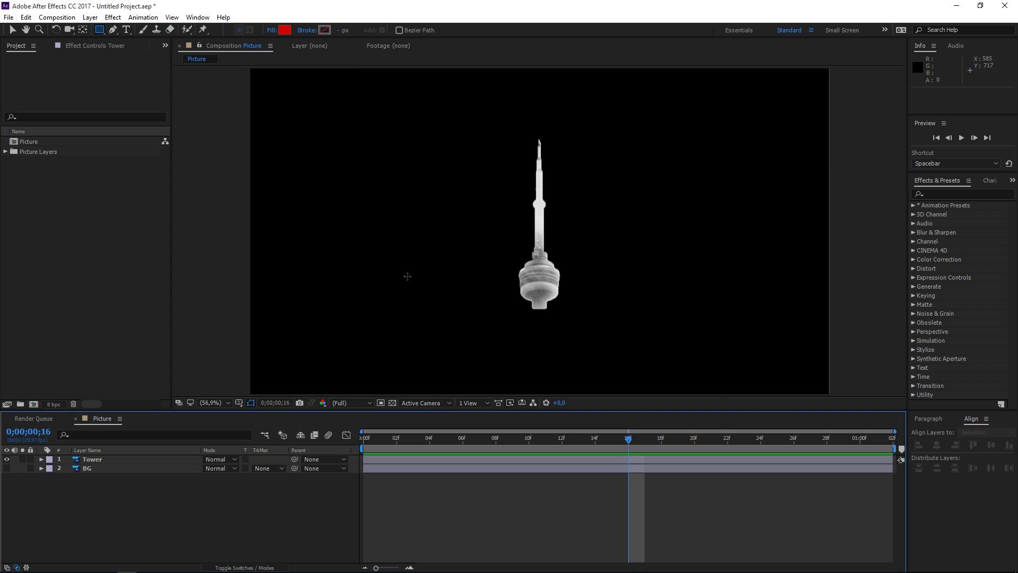
{"action": "left_click", "coordinate": [7, 468]}
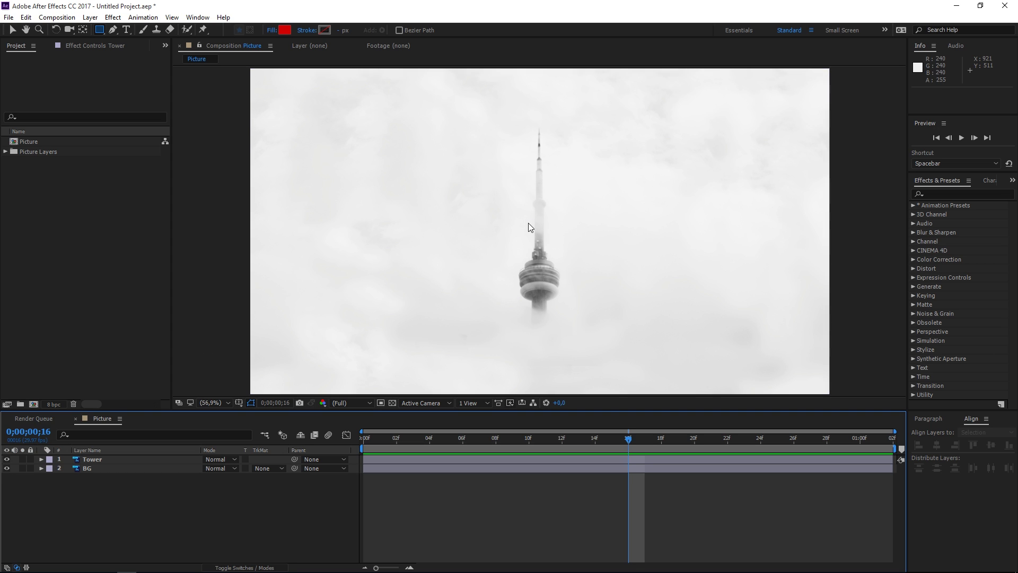
{"action": "key", "text": "v"}
- Create a new composition named Accent
{"action": "left_click", "coordinate": [34, 402]}
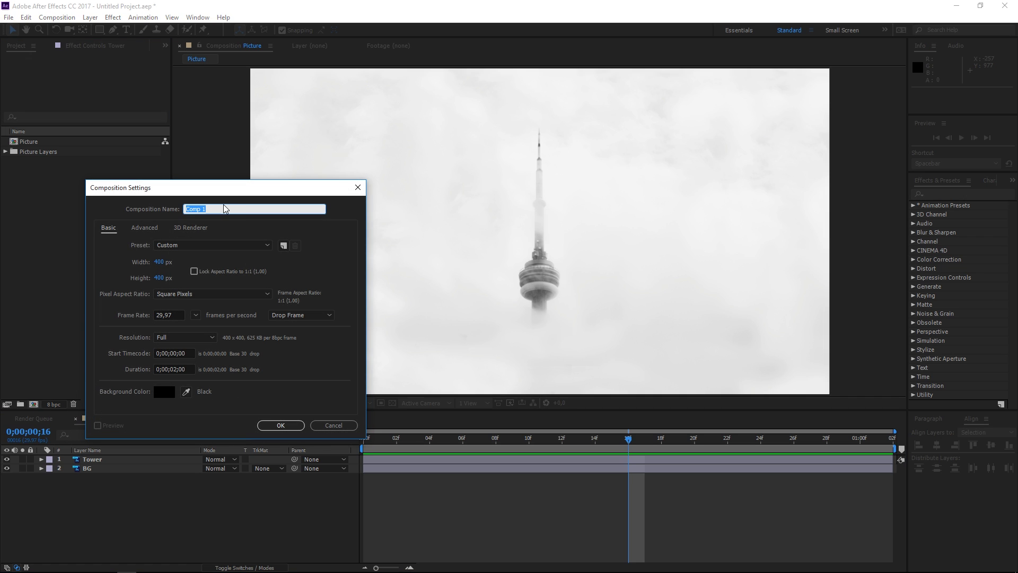
{"action": "left_click_drag", "start_coordinate": [228, 206], "coordinate": [166, 212]}
{"action": "type", "text": "Accent"}
{"action": "key", "text": "Return"}
- Add a new empty shape layer to the Accent timeline
{"action": "right_click", "coordinate": [183, 459]}
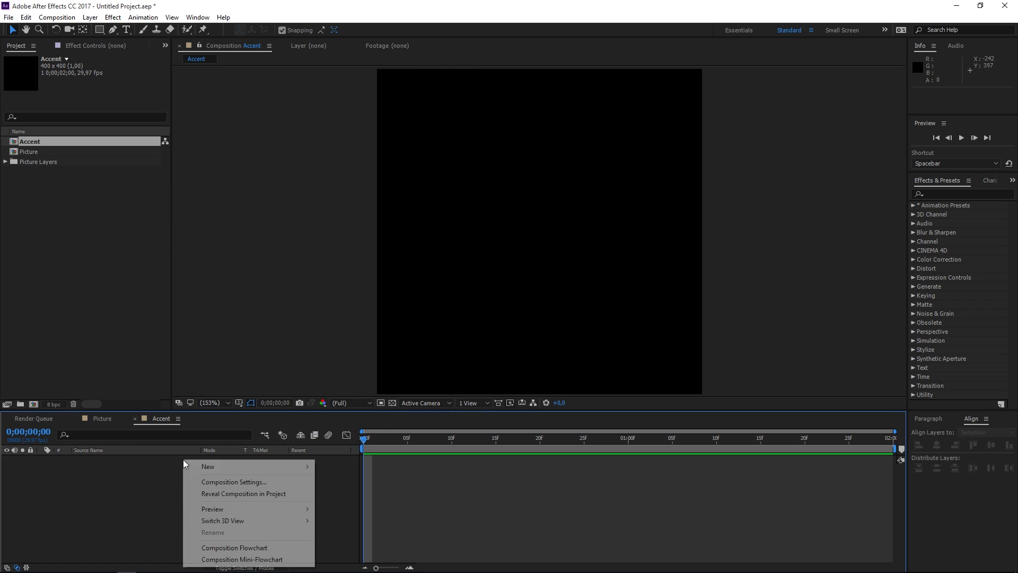
{"action": "mouse_move", "coordinate": [249, 468]}
{"action": "left_click", "coordinate": [367, 432]}
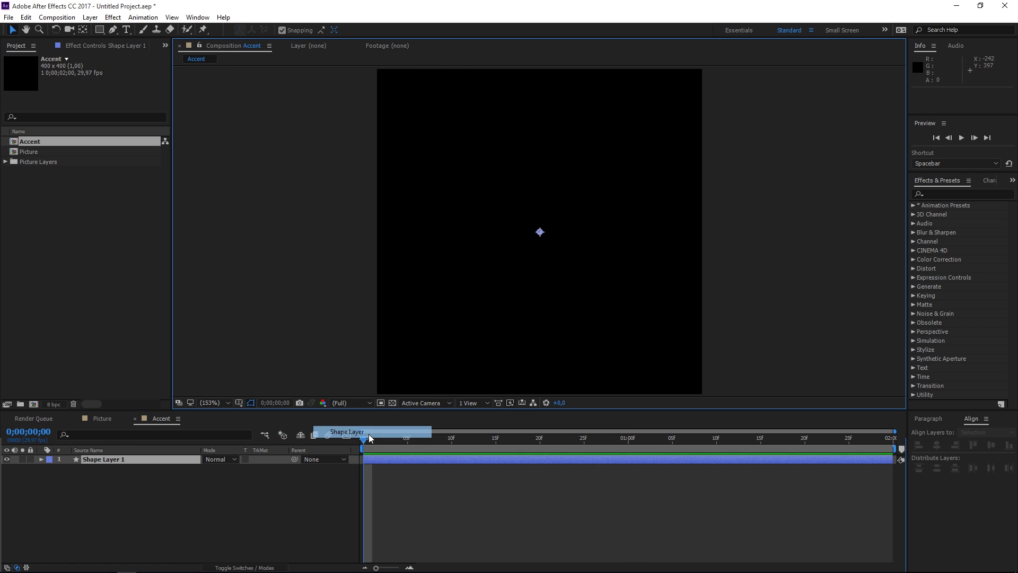
{"action": "left_click", "coordinate": [41, 459]}
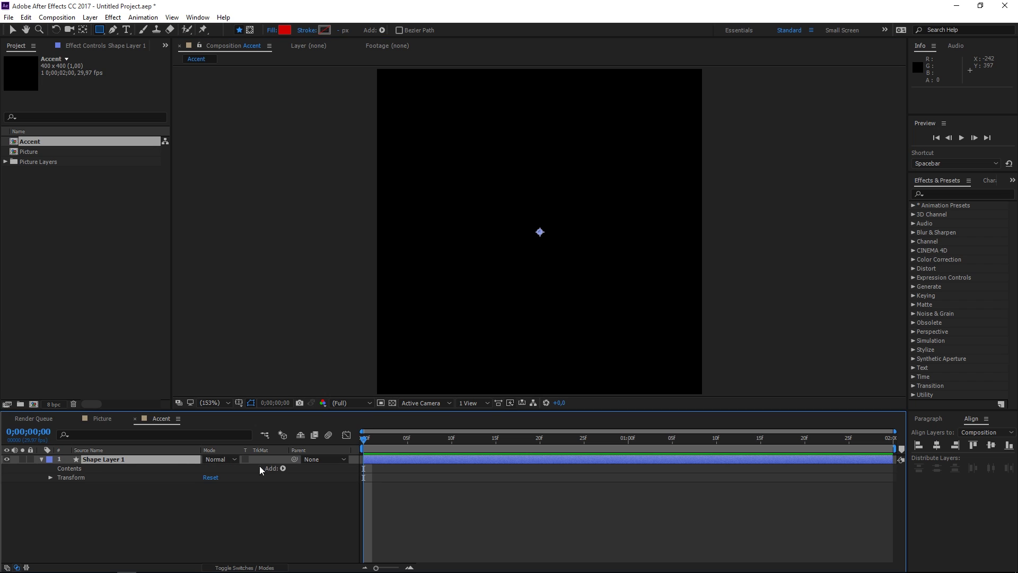
- Add an ellipse path sized 200×200 to the shape layer
{"action": "left_click", "coordinate": [281, 467]}
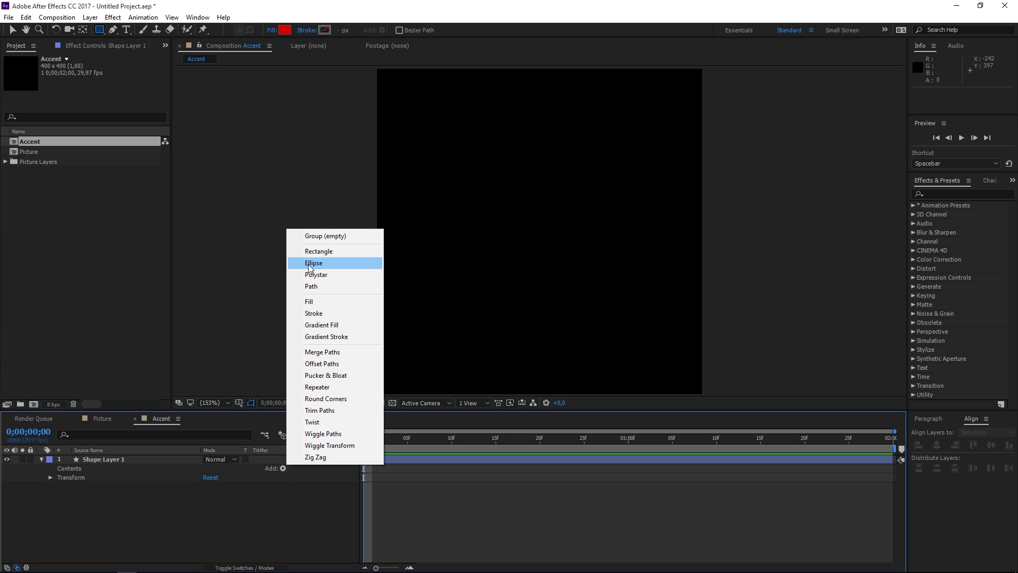
{"action": "left_click", "coordinate": [310, 264]}
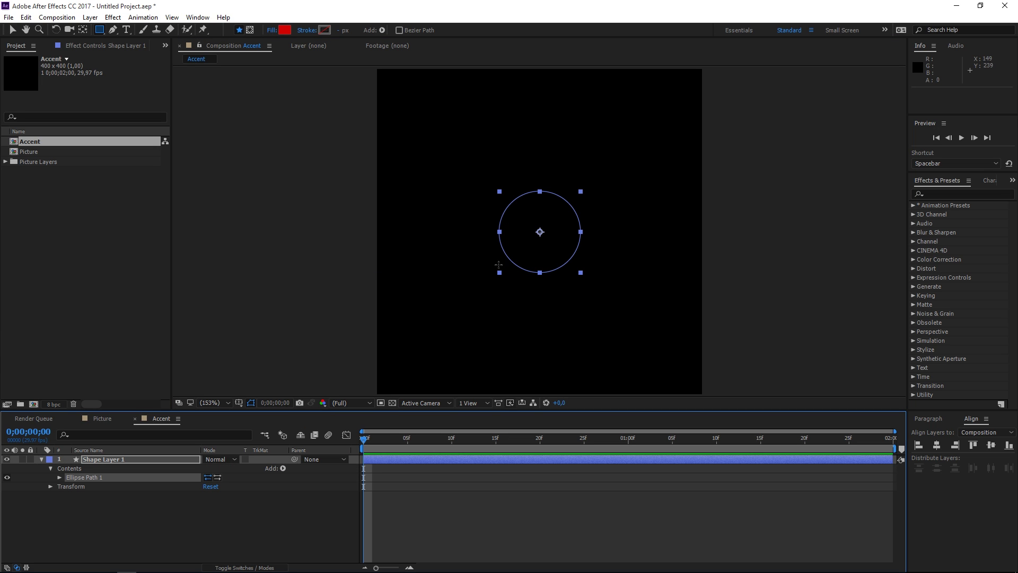
{"action": "left_click", "coordinate": [60, 477]}
{"action": "left_click", "coordinate": [239, 485]}
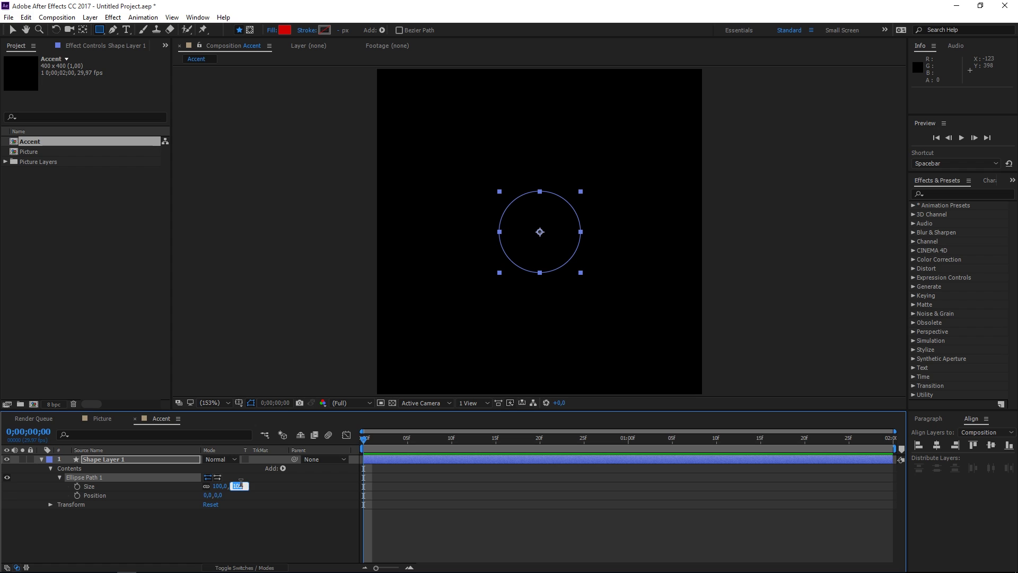
{"action": "type", "text": "200"}
{"action": "key", "text": "Return"}
- Give the circle a white stroke 25 px wide
{"action": "left_click", "coordinate": [282, 468]}
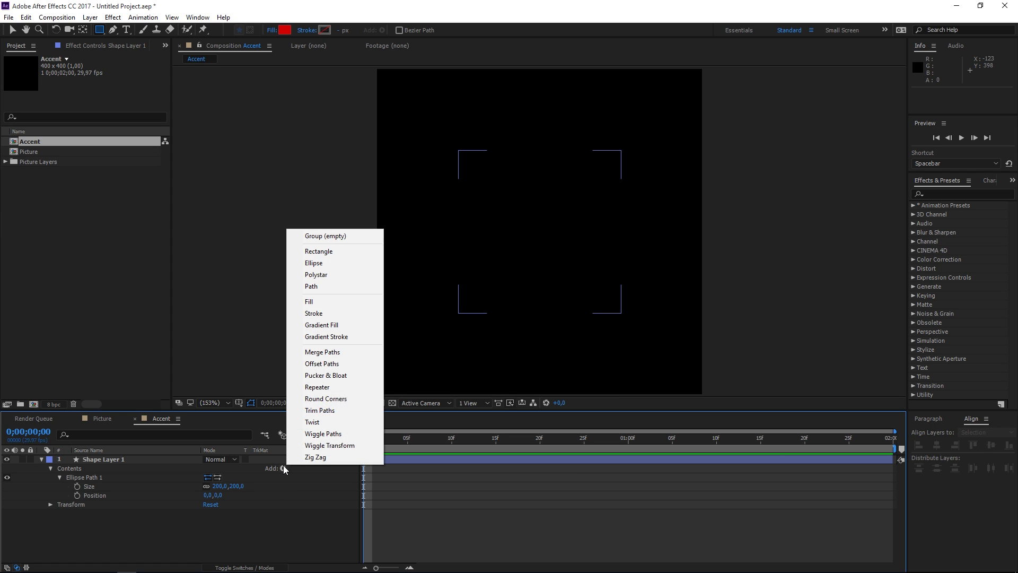
{"action": "left_click", "coordinate": [308, 313]}
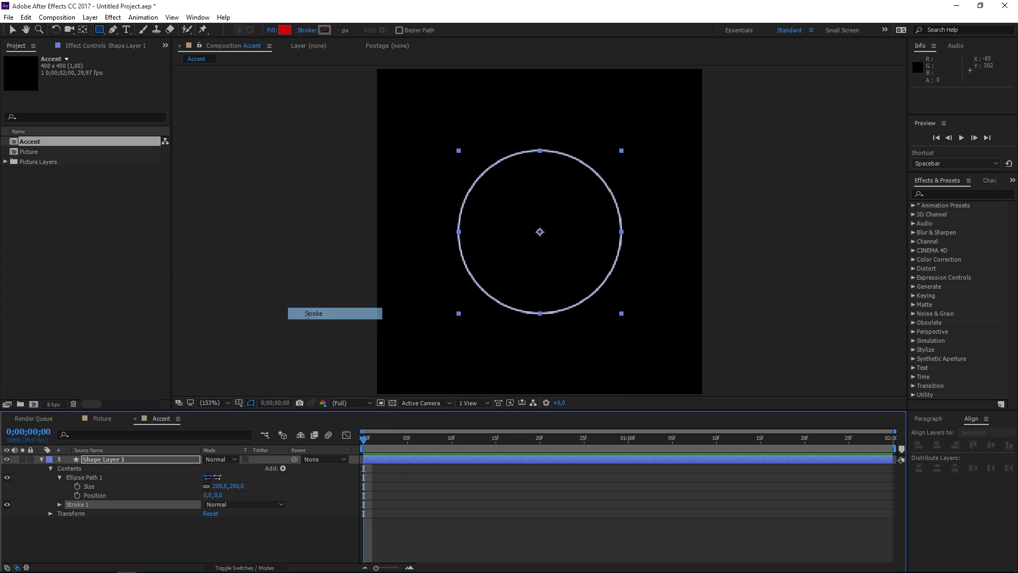
{"action": "left_click", "coordinate": [59, 504]}
{"action": "left_click", "coordinate": [208, 522]}
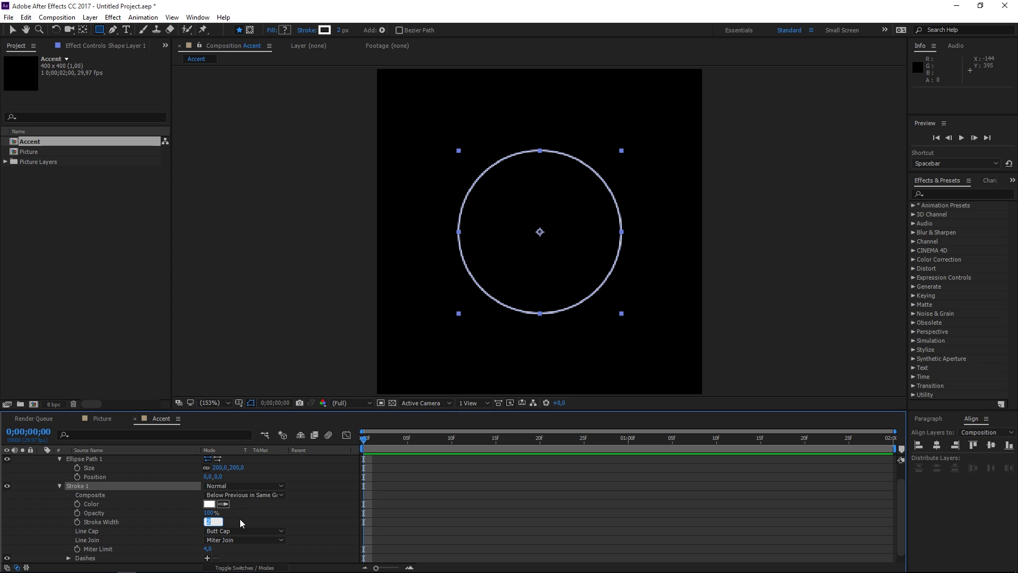
{"action": "type", "text": "25"}
{"action": "key", "text": "Return"}
{"action": "scroll", "coordinate": [115, 522], "scroll_direction": "up", "scroll_amount": 1}
{"action": "left_click", "coordinate": [283, 468]}
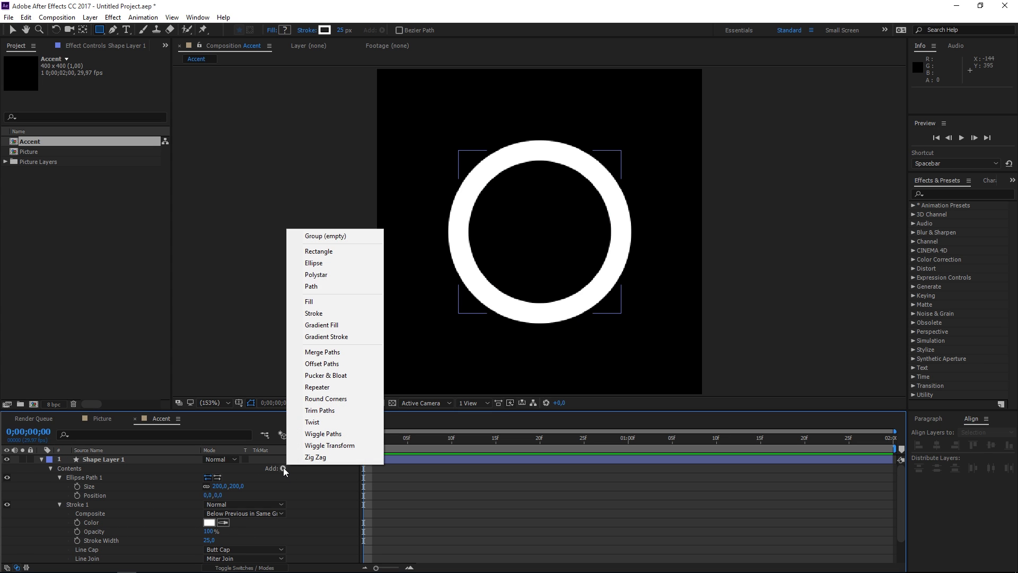
- Add Trim Paths and keyframe both Start and End at 50% on frame 0
{"action": "left_click", "coordinate": [320, 410]}
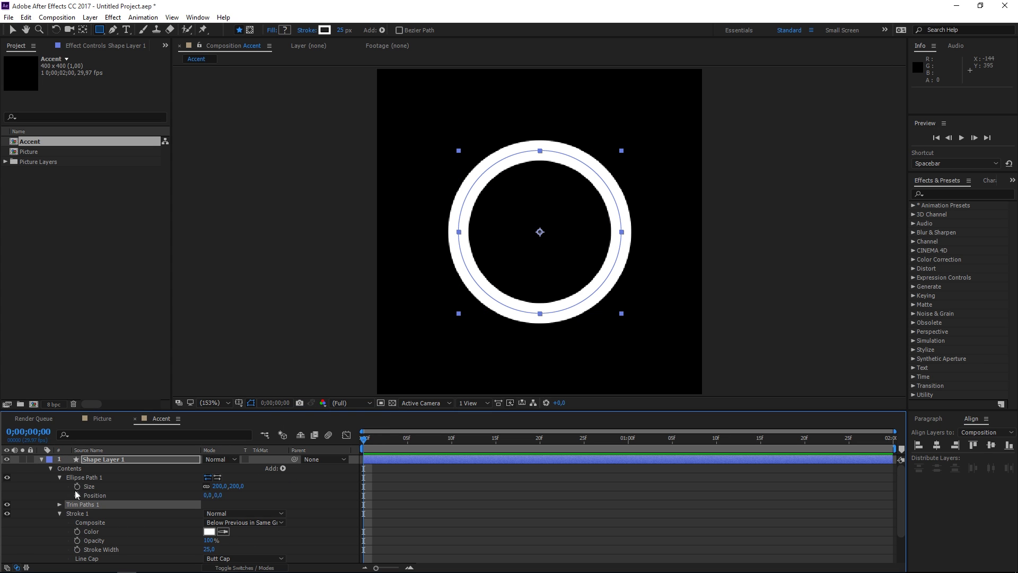
{"action": "left_click", "coordinate": [60, 513]}
{"action": "left_click", "coordinate": [59, 478]}
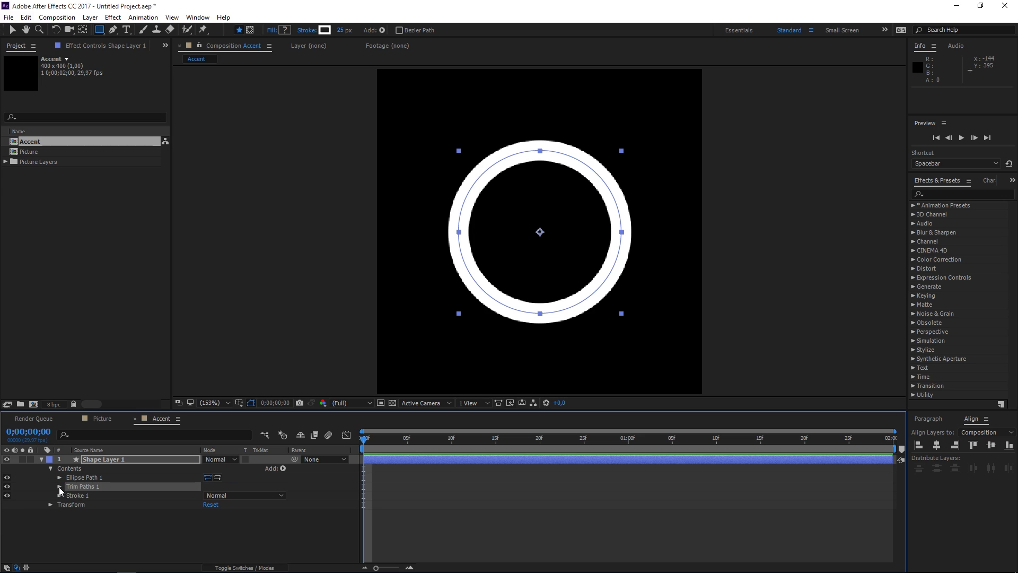
{"action": "left_click", "coordinate": [59, 487]}
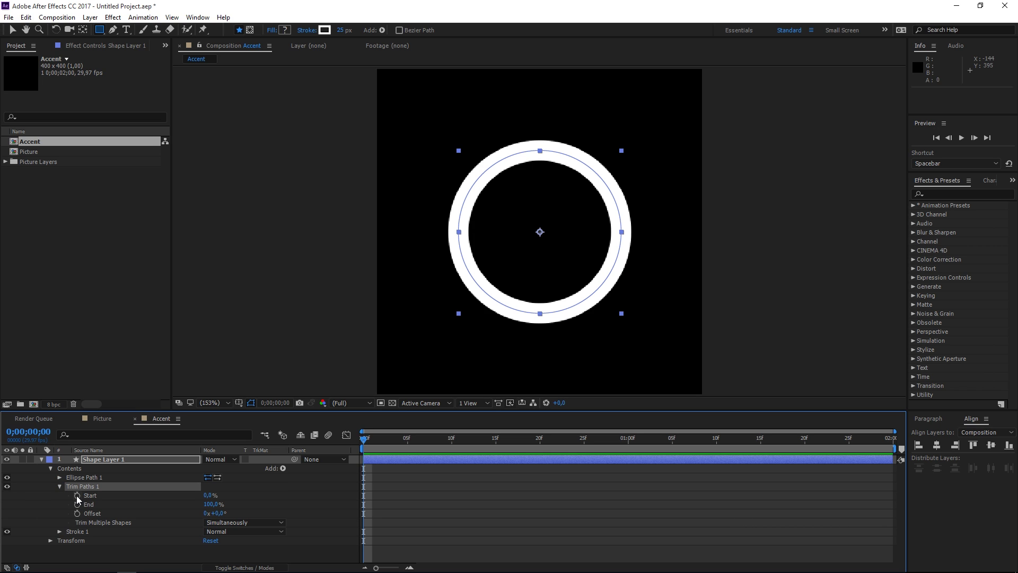
{"action": "left_click", "coordinate": [77, 495]}
{"action": "left_click", "coordinate": [77, 504]}
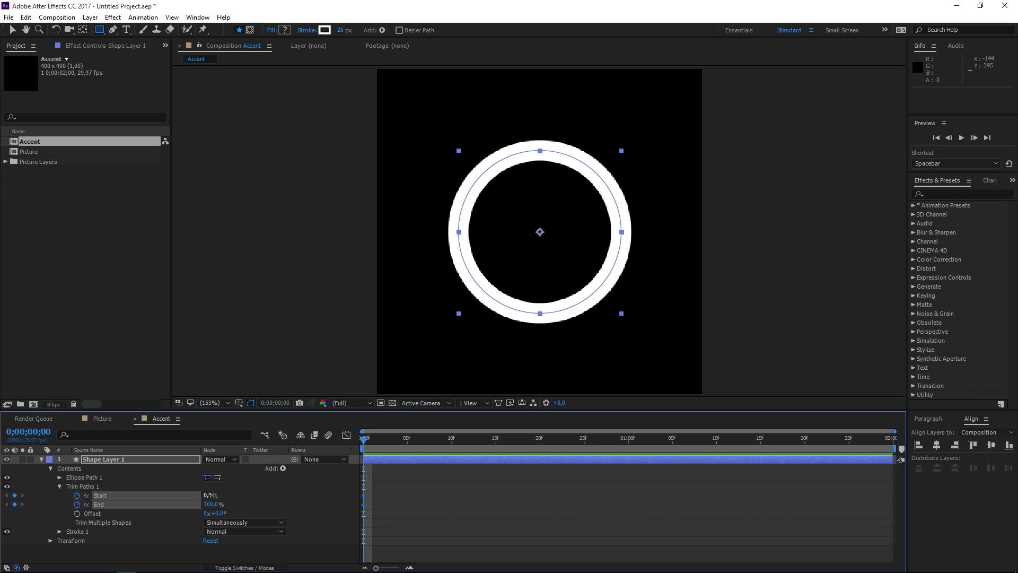
{"action": "left_click", "coordinate": [210, 494]}
{"action": "type", "text": "50"}
{"action": "key", "text": "Return"}
{"action": "left_click", "coordinate": [221, 504]}
{"action": "type", "text": "50"}
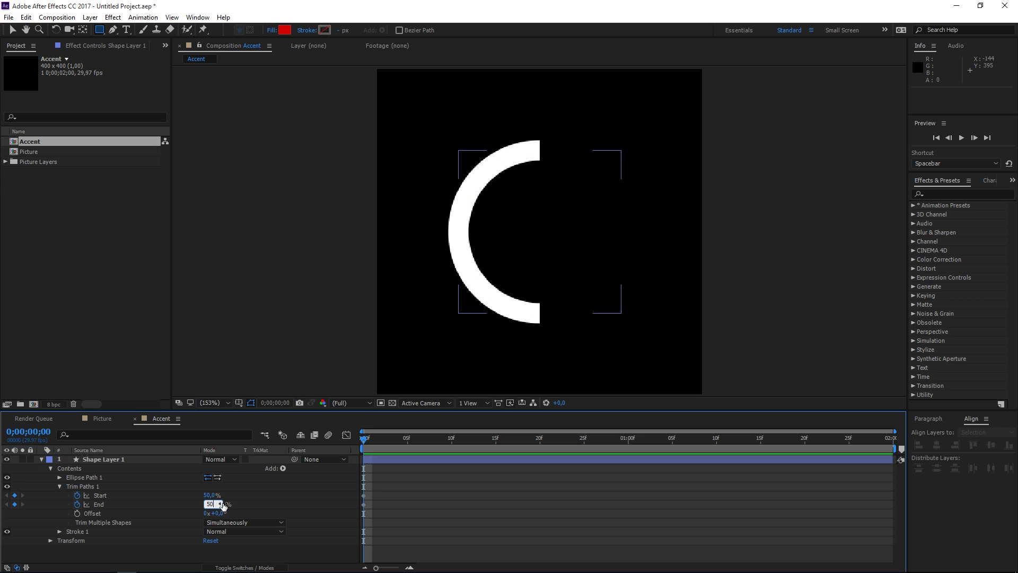
{"action": "key", "text": "Return"}
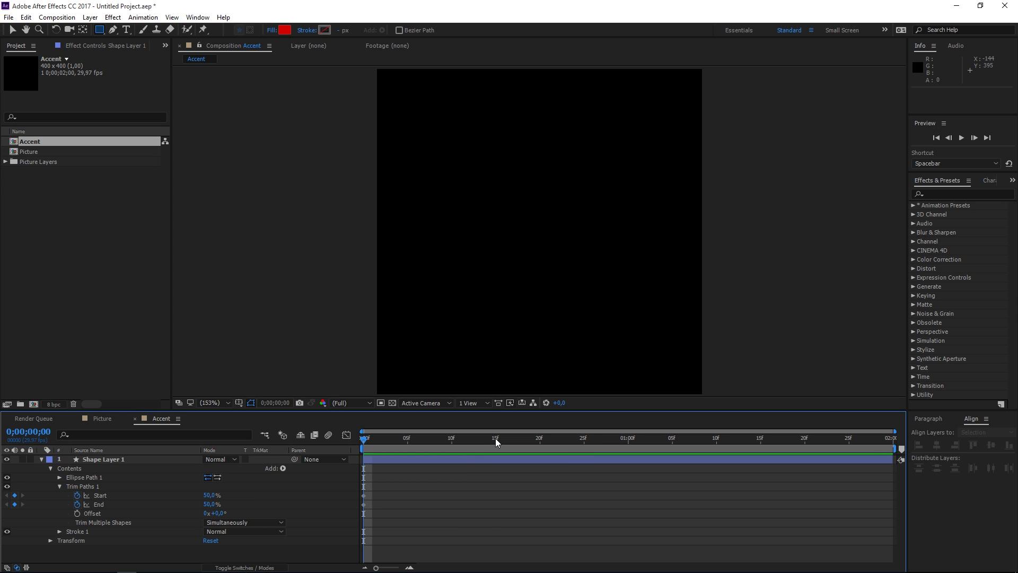
- At frame 15 set End to 100% and Start to 0%, then scrub the draw-on
{"action": "left_click", "coordinate": [495, 438]}
{"action": "left_click", "coordinate": [211, 504]}
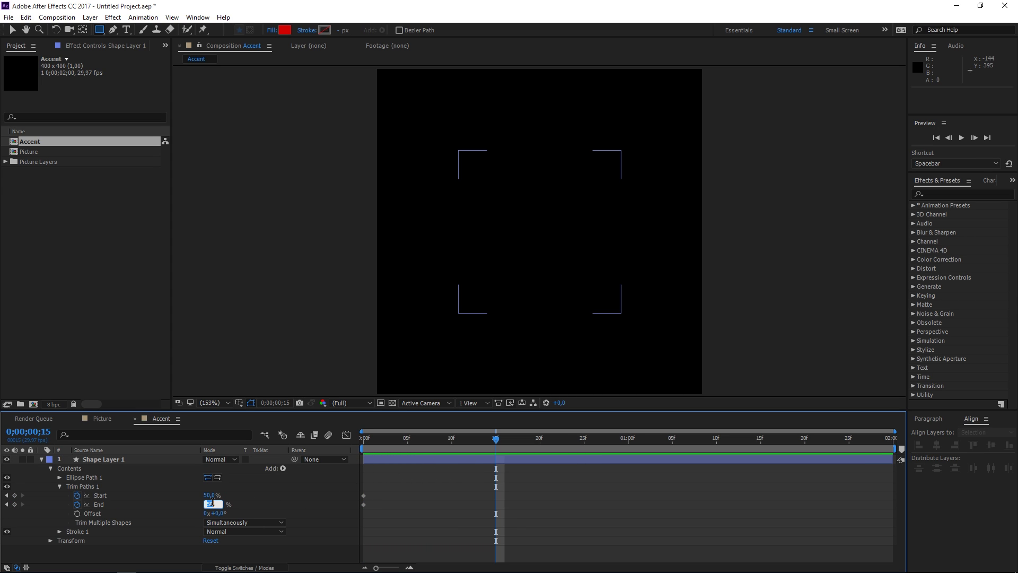
{"action": "type", "text": "100"}
{"action": "key", "text": "Return"}
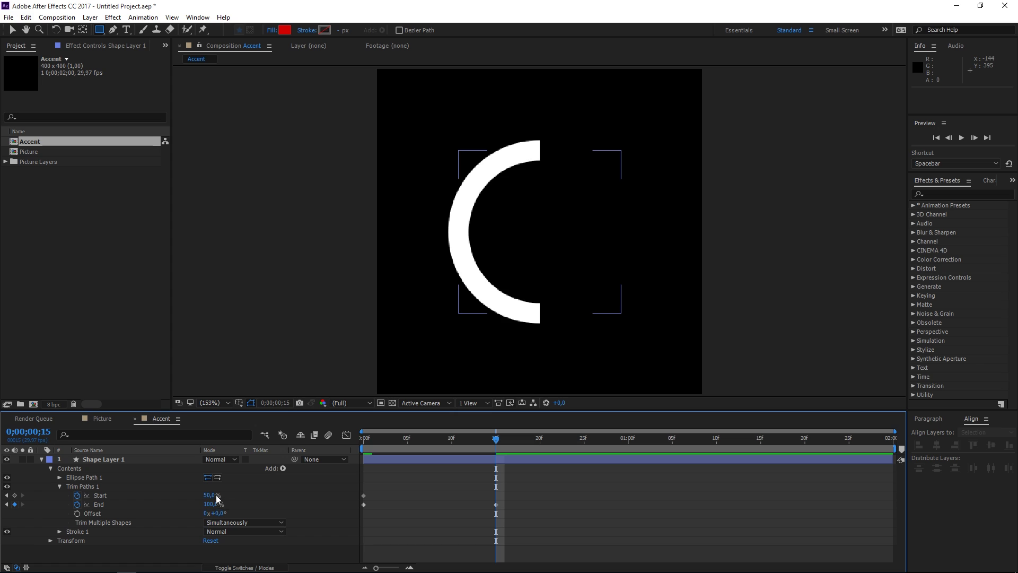
{"action": "left_click", "coordinate": [215, 494]}
{"action": "key", "text": "Return"}
{"action": "left_click_drag", "start_coordinate": [363, 444], "coordinate": [495, 450]}
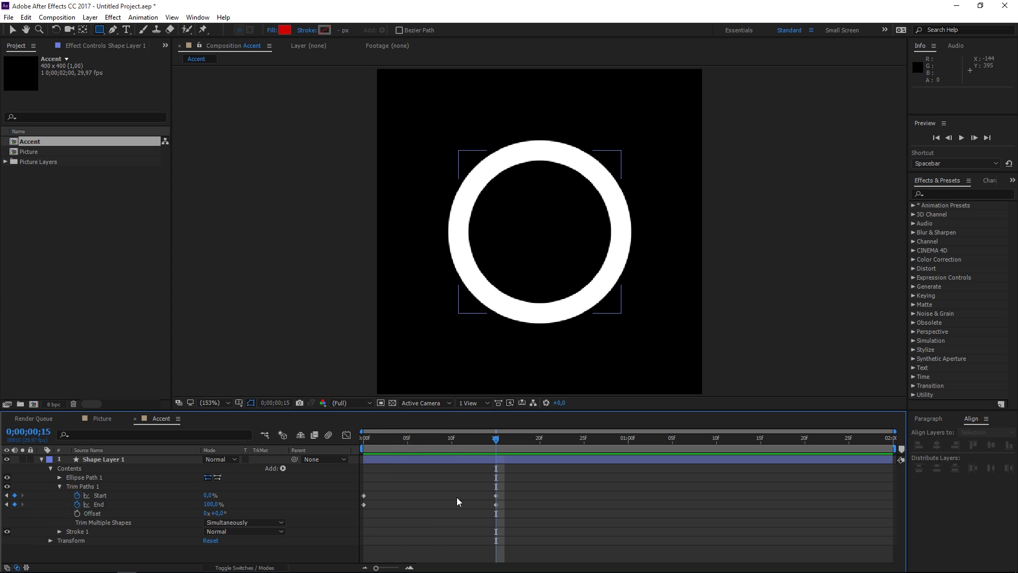
- At frame 16, set trim Offset to 180° and add Start and End keyframes
{"action": "left_click", "coordinate": [78, 513]}
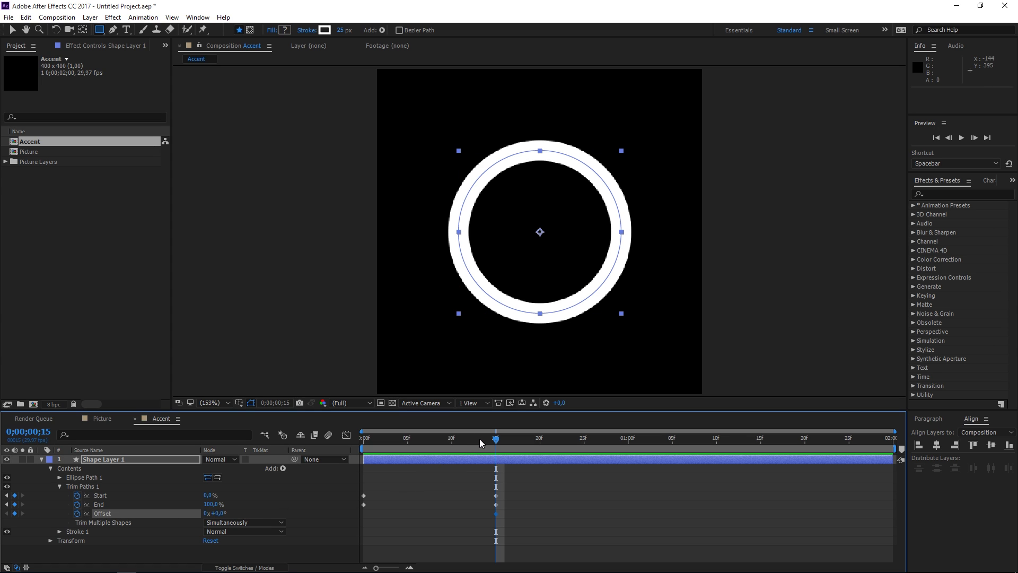
{"action": "left_click_drag", "start_coordinate": [479, 437], "coordinate": [443, 438]}
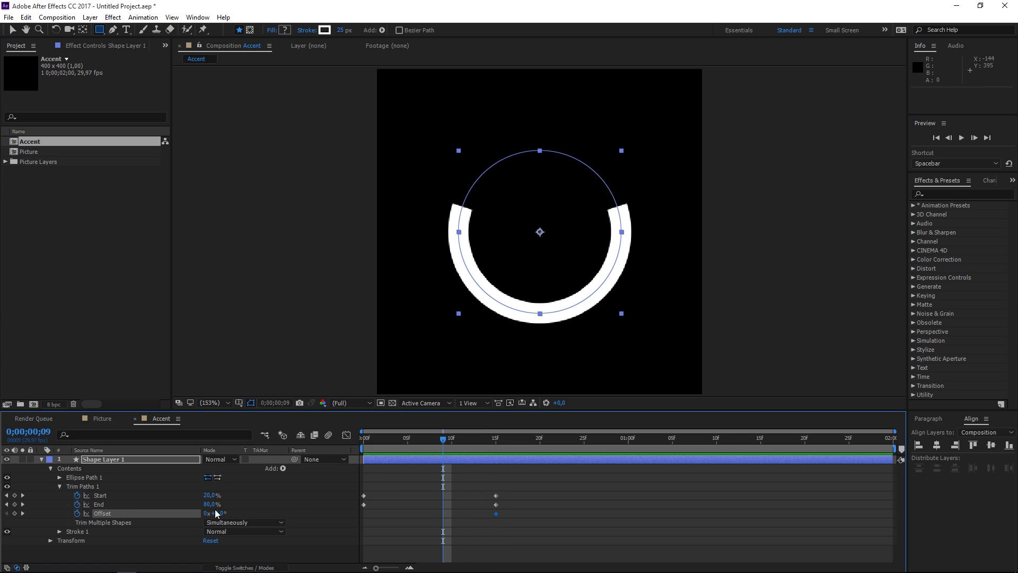
{"action": "mouse_move", "coordinate": [215, 513]}
{"action": "left_mouse_down"}
{"action": "mouse_move", "coordinate": [237, 514]}
{"action": "mouse_move", "coordinate": [212, 525]}
{"action": "left_mouse_up"}
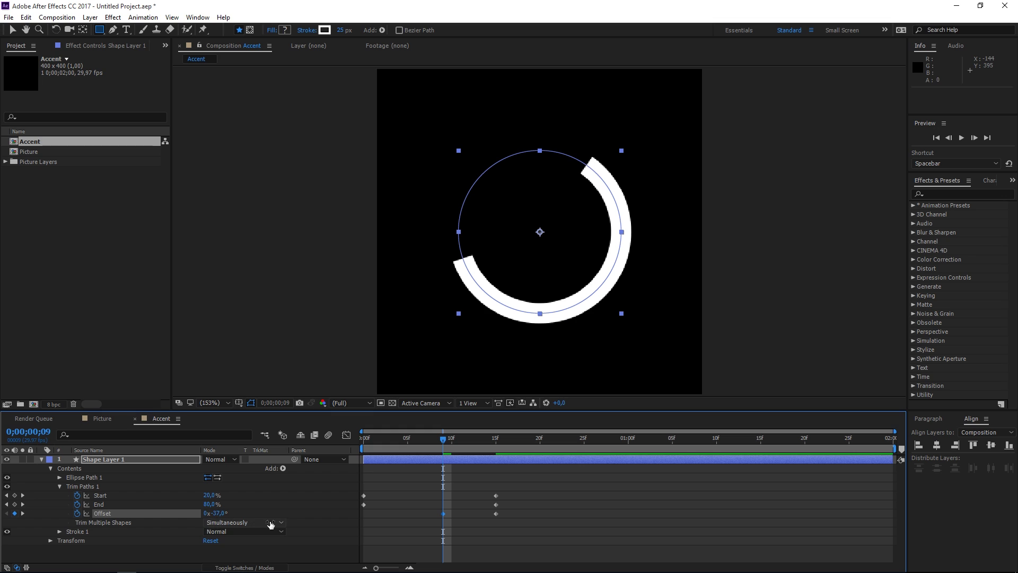
{"action": "key", "text": "ctrl+z"}
{"action": "left_click", "coordinate": [497, 437]}
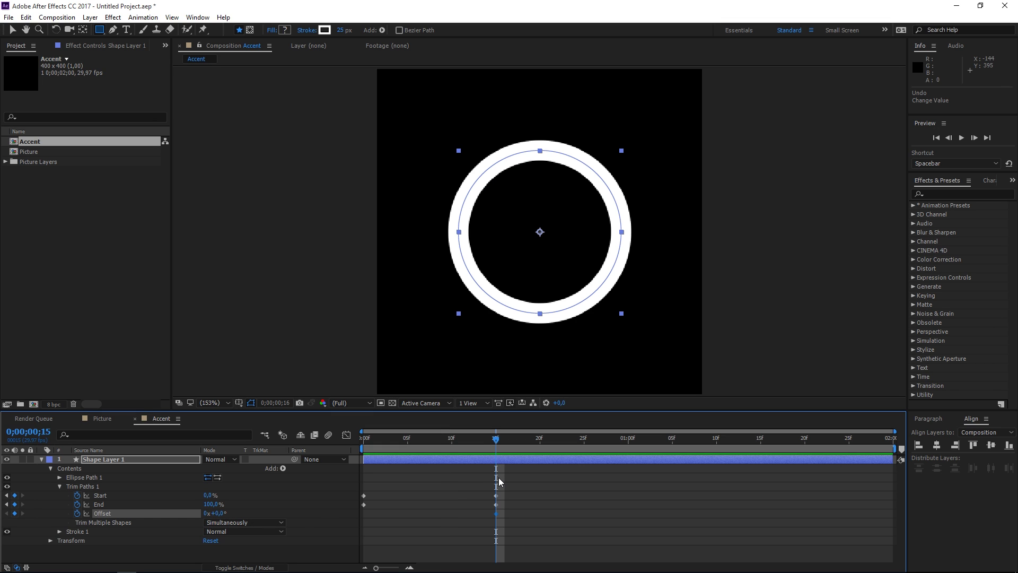
{"action": "key", "text": "Page_Down"}
{"action": "left_click", "coordinate": [222, 514]}
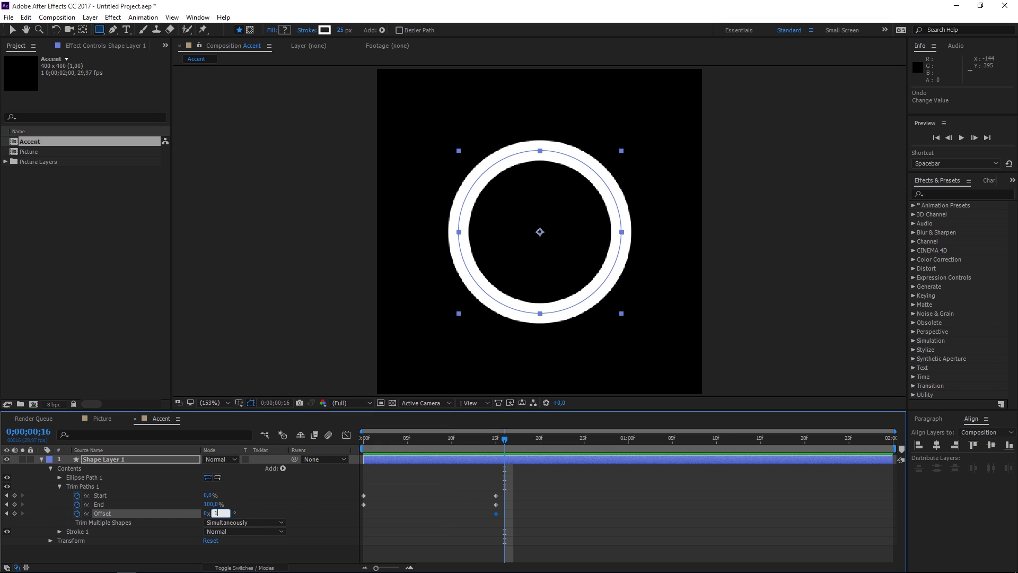
{"action": "type", "text": "180"}
{"action": "left_click", "coordinate": [319, 508]}
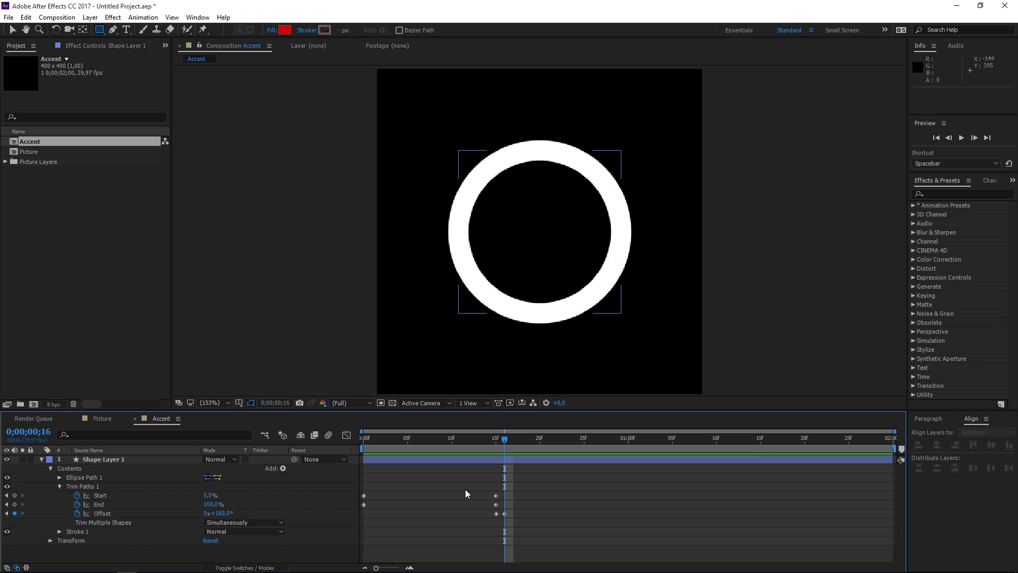
{"action": "left_click", "coordinate": [15, 495]}
{"action": "left_click", "coordinate": [15, 505]}
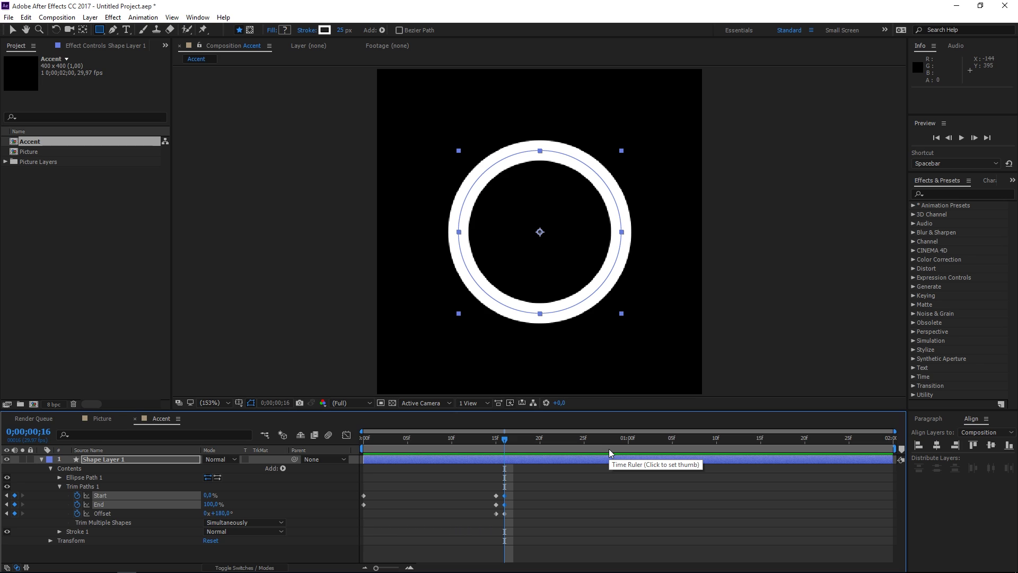
- At 1;01 set Start and End back to 50%, then preview the ring from the start
{"action": "key", "text": "shift+Page_Down"}
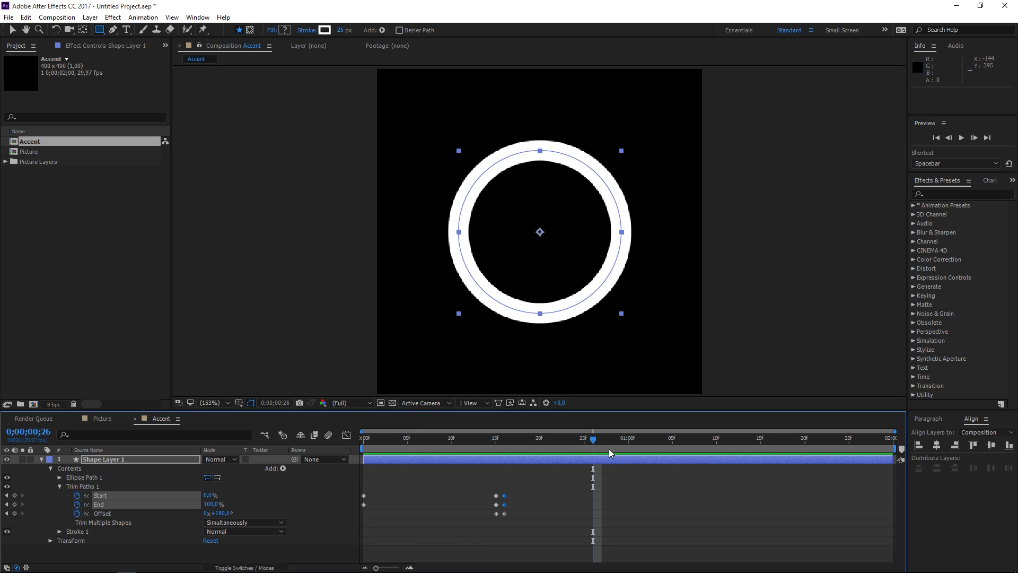
{"action": "key", "text": "Page_Down"}
{"action": "key", "text": "Page_Down"}
{"action": "key", "text": "Page_Down"}
{"action": "key", "text": "Page_Down"}
{"action": "key", "text": "Page_Down"}
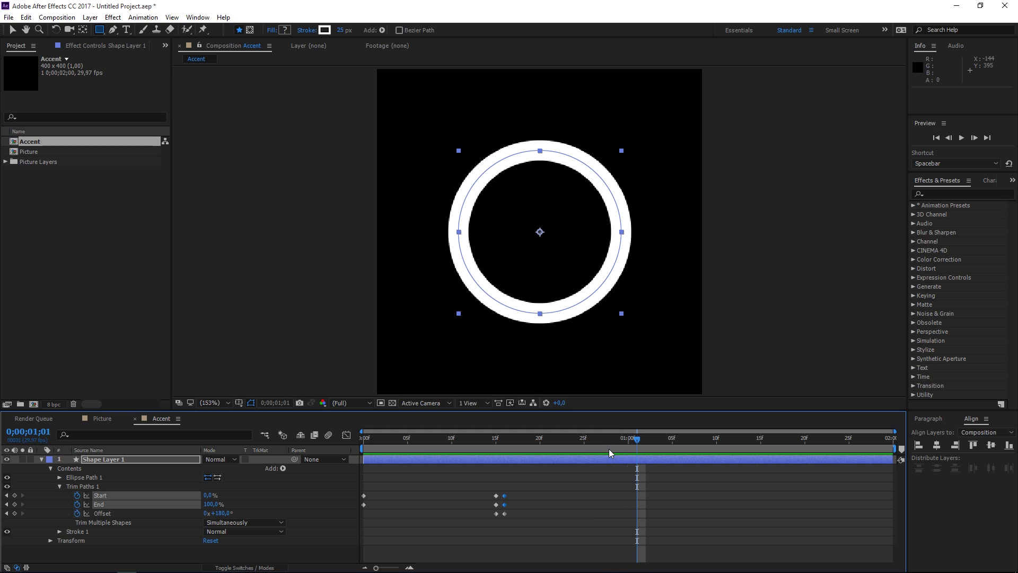
{"action": "left_click", "coordinate": [208, 495]}
{"action": "type", "text": "5"}
{"action": "key", "text": "Tab"}
{"action": "type", "text": "50"}
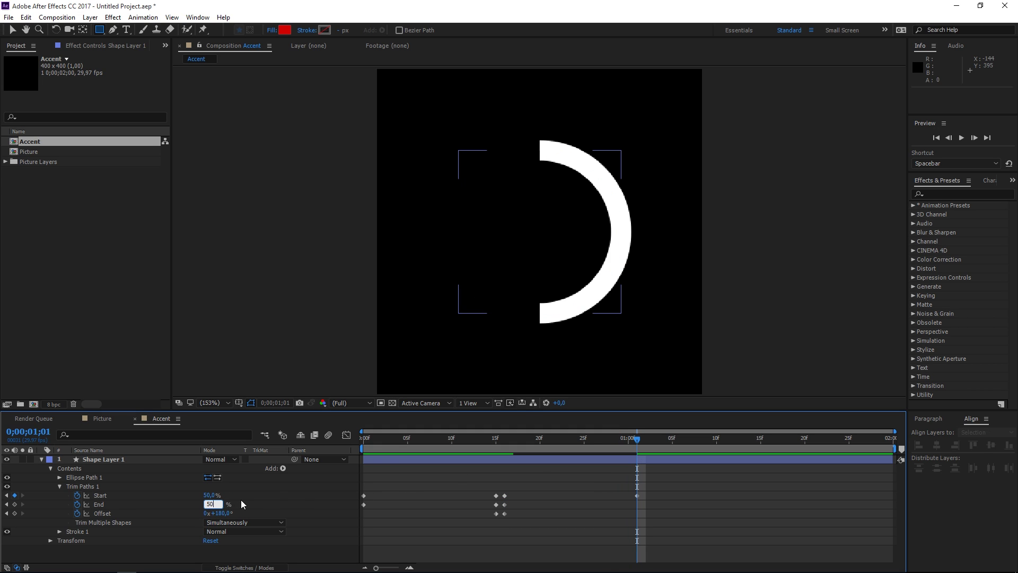
{"action": "key", "text": "Return"}
{"action": "key", "text": "Home"}
{"action": "key", "text": "space"}
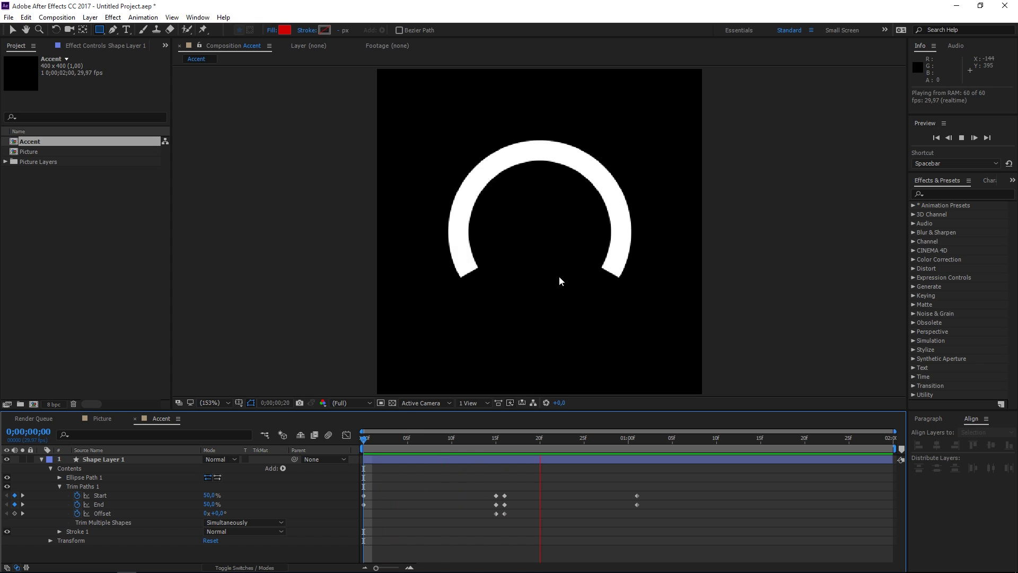
{"action": "left_click", "coordinate": [504, 438]}
- Apply Easy Ease to all Start and End keyframes and show the speed graph
{"action": "left_click_drag", "start_coordinate": [660, 485], "coordinate": [362, 506]}
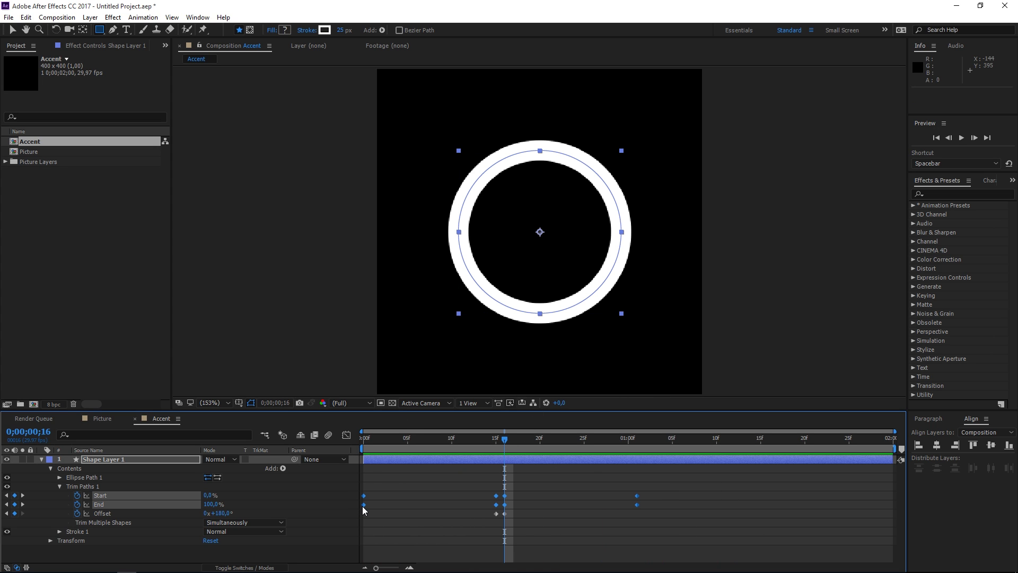
{"action": "key", "text": "F9"}
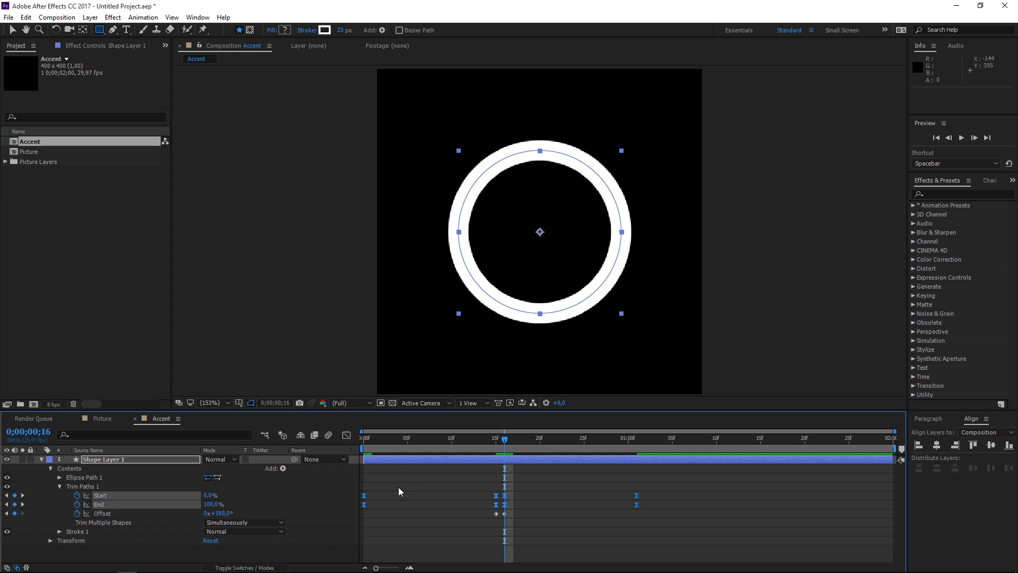
{"action": "left_click", "coordinate": [346, 435]}
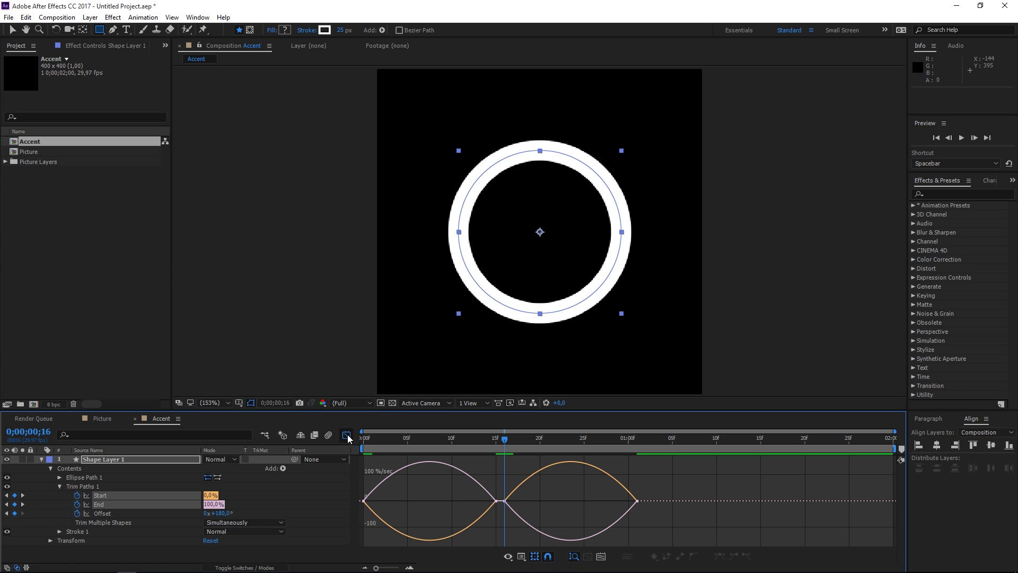
{"action": "right_click", "coordinate": [473, 475]}
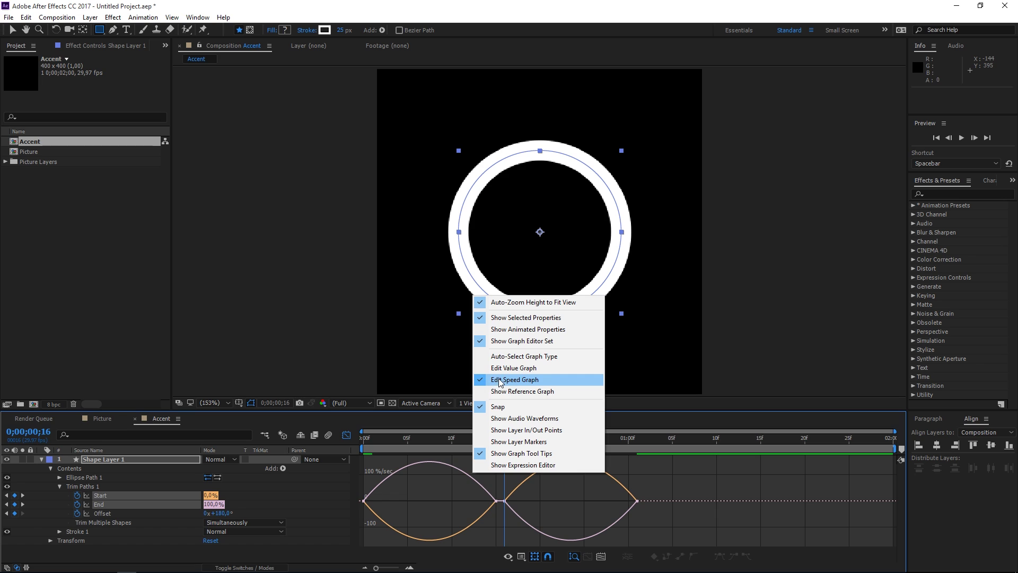
{"action": "left_click", "coordinate": [543, 379]}
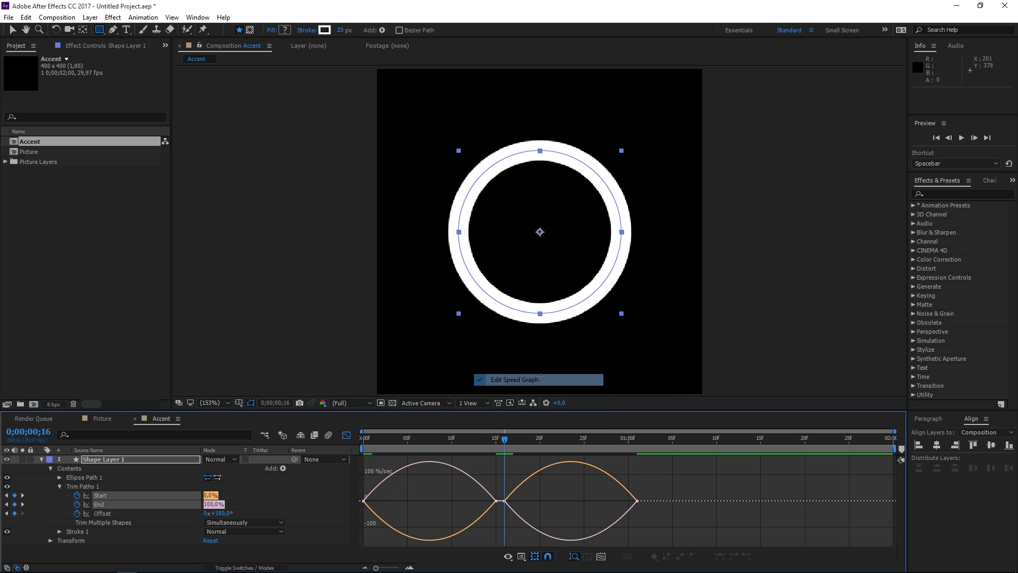
- Reshape the Start and End speed curves for sharp acceleration around 15f–16f, with 64% influence at 0f
{"action": "left_click", "coordinate": [473, 500]}
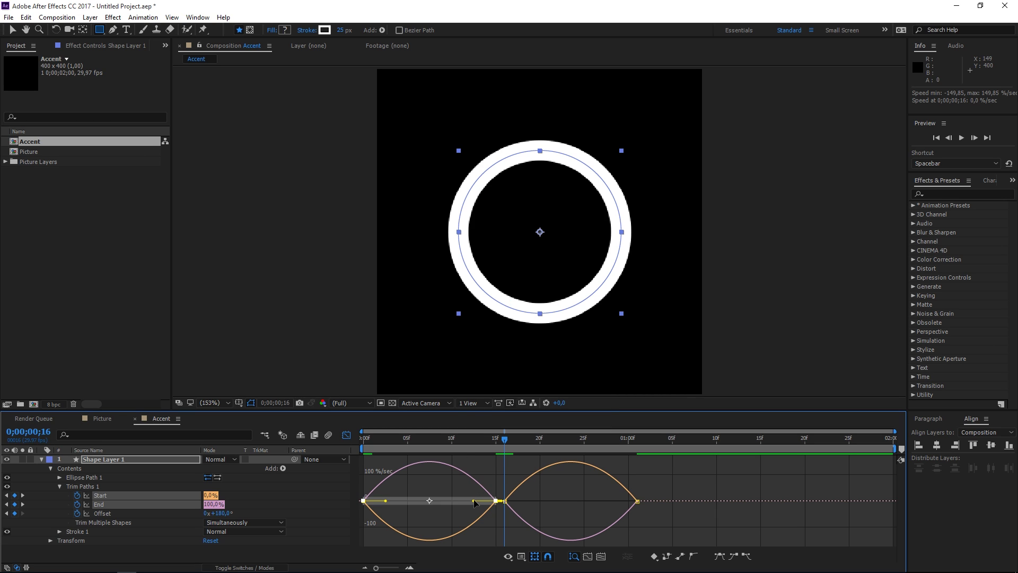
{"action": "left_click_drag", "start_coordinate": [473, 500], "coordinate": [494, 462]}
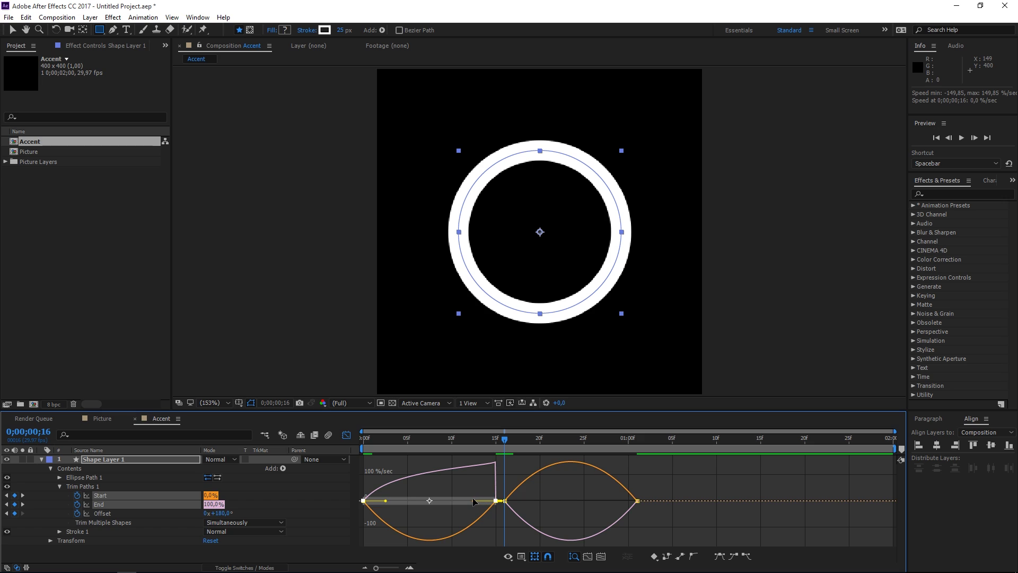
{"action": "left_click_drag", "start_coordinate": [474, 501], "coordinate": [495, 538]}
{"action": "left_click", "coordinate": [550, 503]}
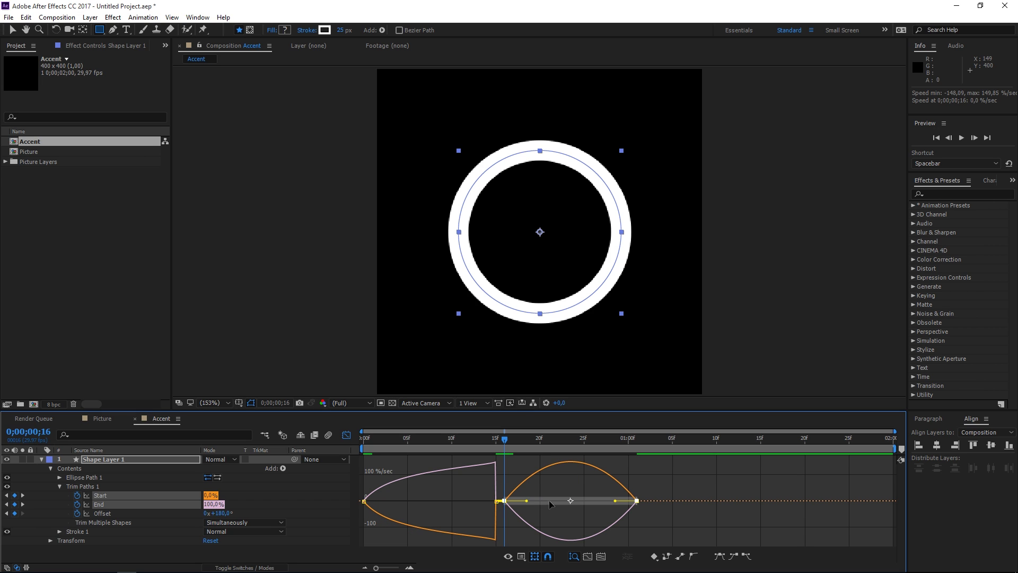
{"action": "left_click_drag", "start_coordinate": [522, 505], "coordinate": [522, 506]}
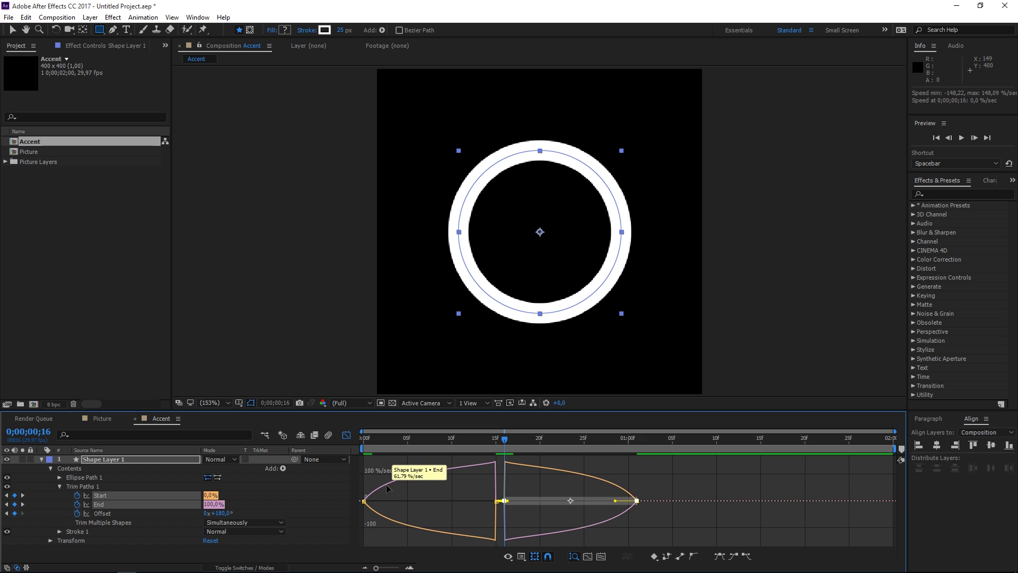
{"action": "left_click", "coordinate": [394, 503]}
{"action": "mouse_move", "coordinate": [394, 505]}
{"action": "left_mouse_down"}
{"action": "mouse_move", "coordinate": [411, 505]}
{"action": "mouse_move", "coordinate": [392, 515]}
{"action": "mouse_move", "coordinate": [407, 517]}
{"action": "left_mouse_up"}
{"action": "left_click", "coordinate": [408, 527]}
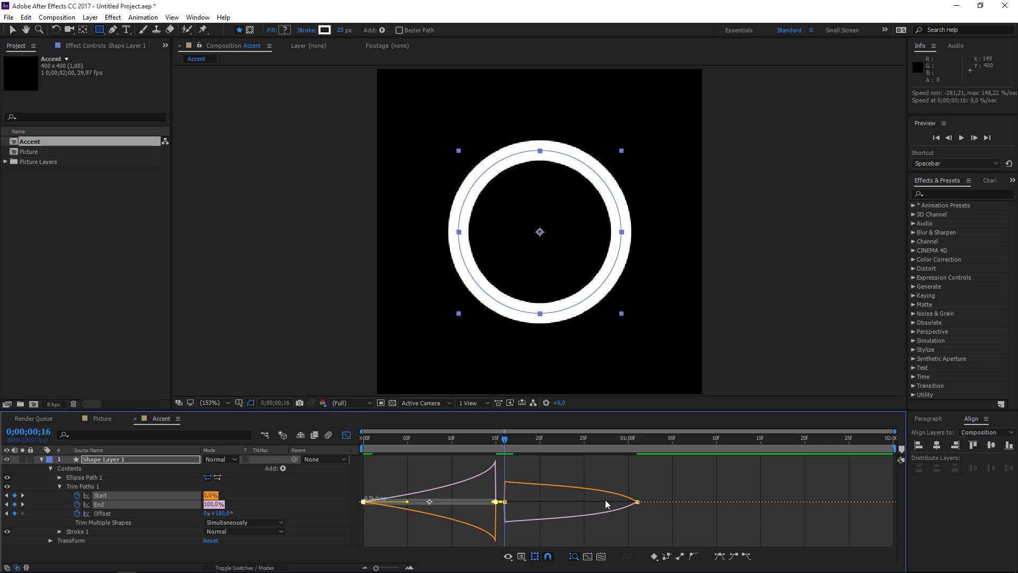
- Try a longer End ease near 1:00, undo it, and preview the eased ring animation
{"action": "left_click", "coordinate": [617, 503]}
{"action": "left_click_drag", "start_coordinate": [615, 503], "coordinate": [588, 503]}
{"action": "key", "text": "ctrl+z"}
{"action": "left_click", "coordinate": [347, 435]}
{"action": "key", "text": "space"}
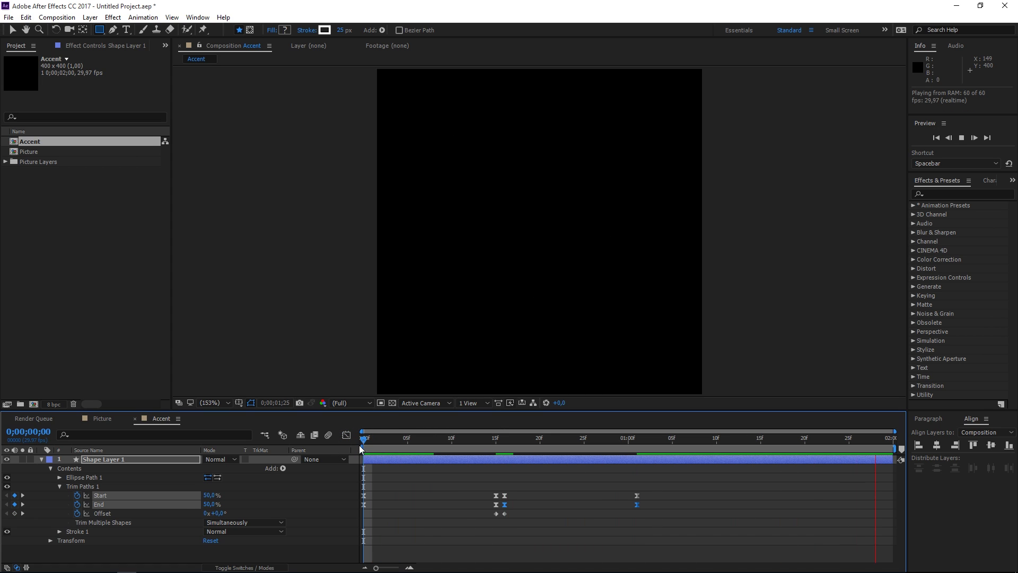
{"action": "key", "text": "space"}
- Add a 400×400 Medium Purple solid layer to the Accent comp
{"action": "left_click", "coordinate": [41, 459]}
{"action": "right_click", "coordinate": [135, 500]}
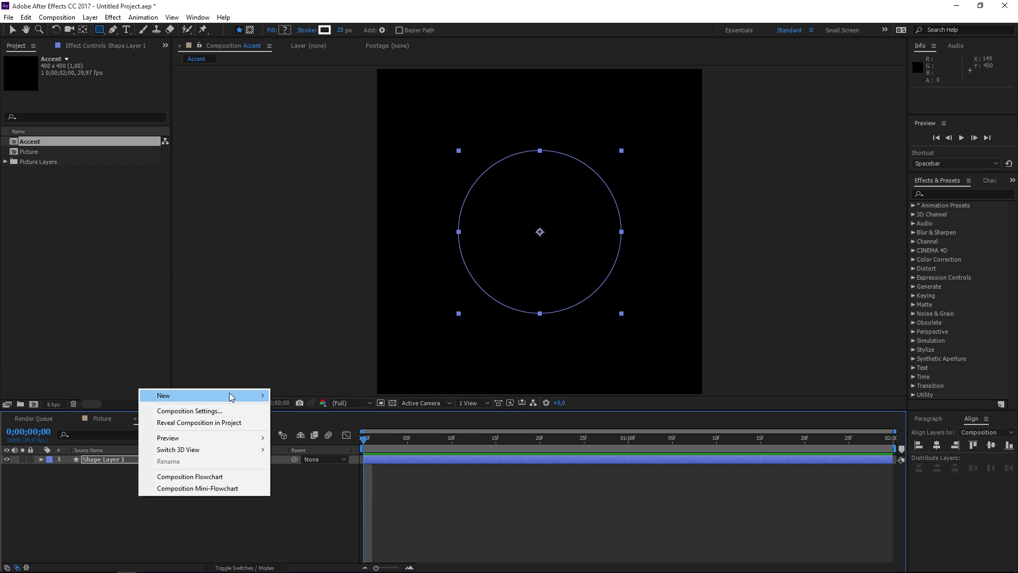
{"action": "mouse_move", "coordinate": [253, 395]}
{"action": "left_click", "coordinate": [289, 422]}
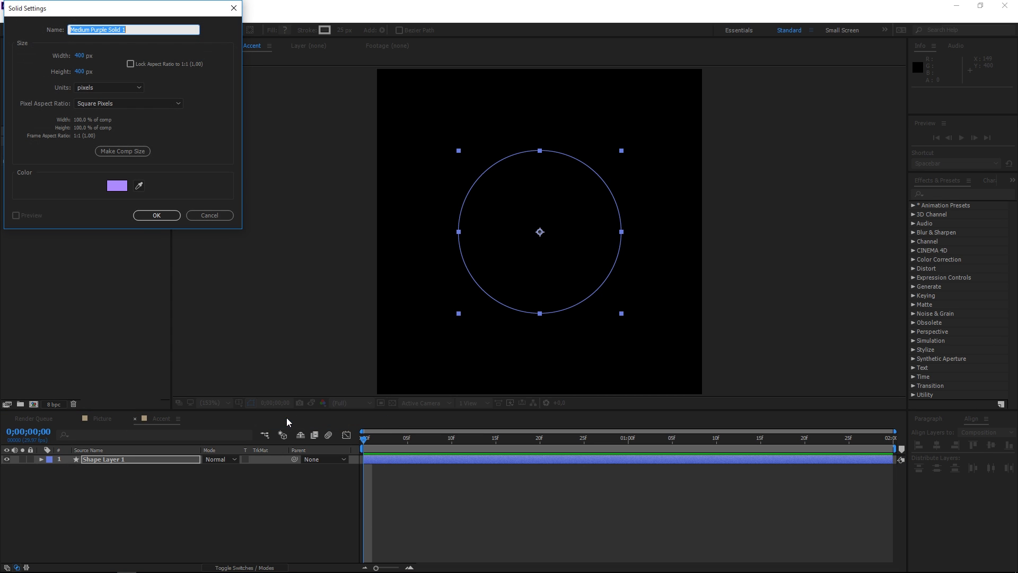
{"action": "left_click", "coordinate": [157, 215]}
- Place Shape Layer 1 above the solid and set the solid's track matte to Alpha Matte 'Shape Layer 1'
{"action": "left_click_drag", "start_coordinate": [139, 468], "coordinate": [98, 459]}
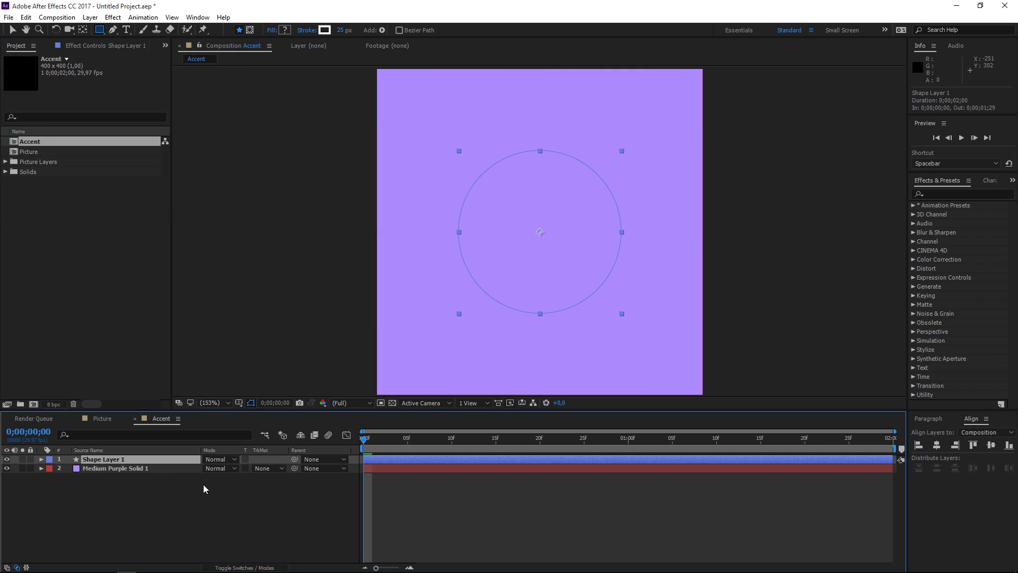
{"action": "left_click", "coordinate": [263, 468]}
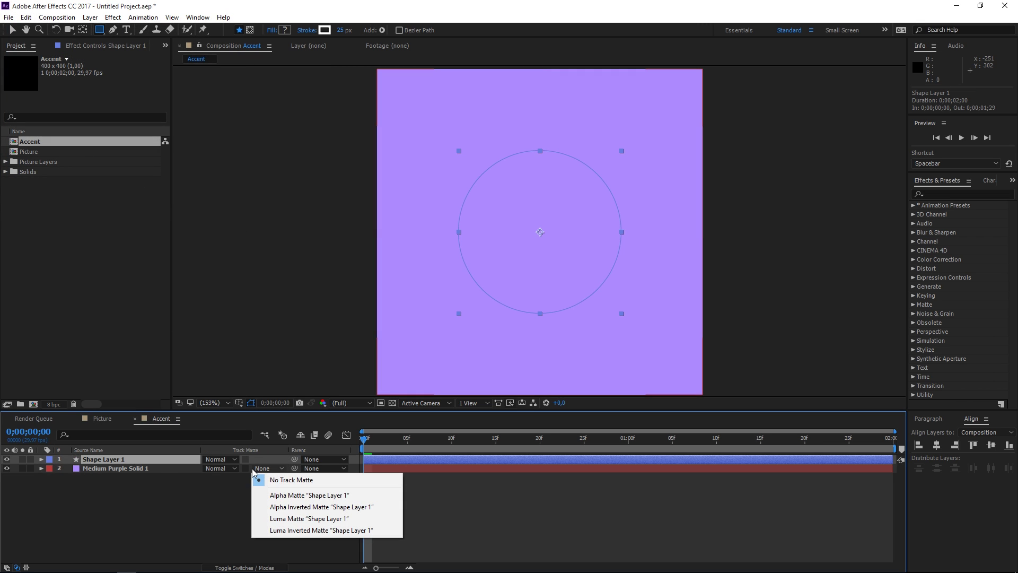
{"action": "left_click", "coordinate": [267, 495]}
{"action": "left_click_drag", "start_coordinate": [424, 440], "coordinate": [505, 459]}
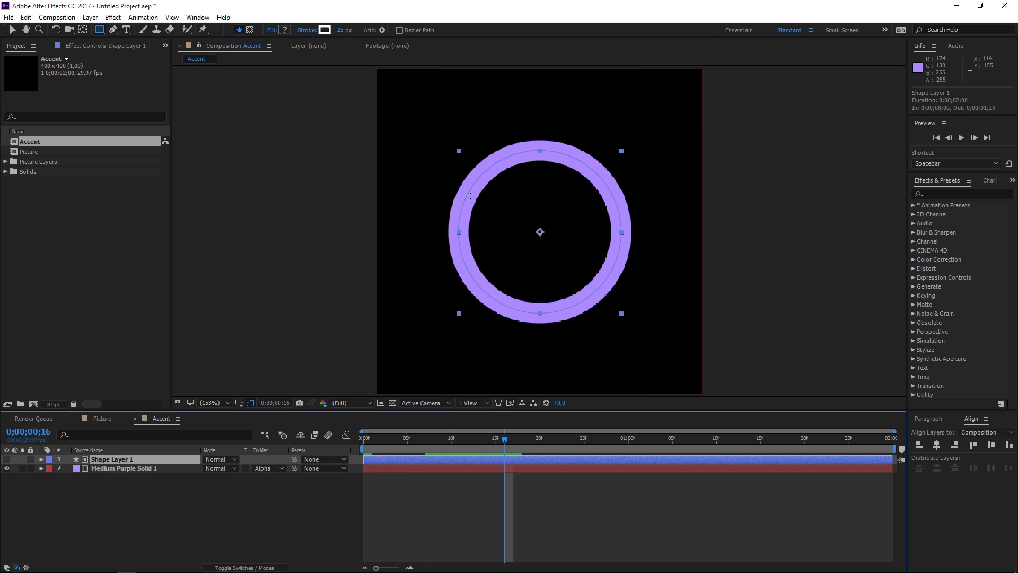
- Apply the 4-Color Gradient effect to the Medium Purple solid
{"action": "left_click", "coordinate": [127, 468]}
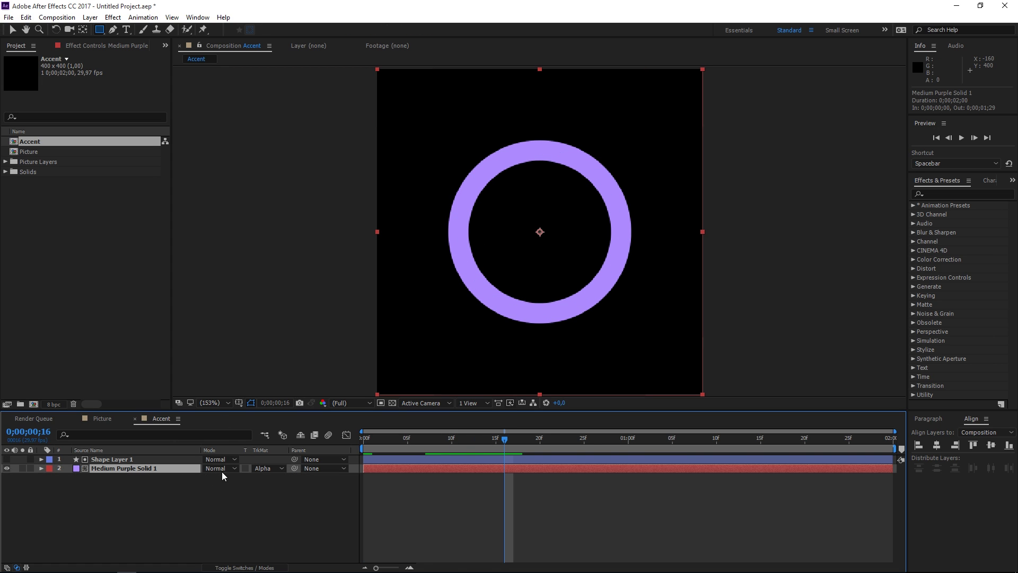
{"action": "left_click", "coordinate": [947, 193]}
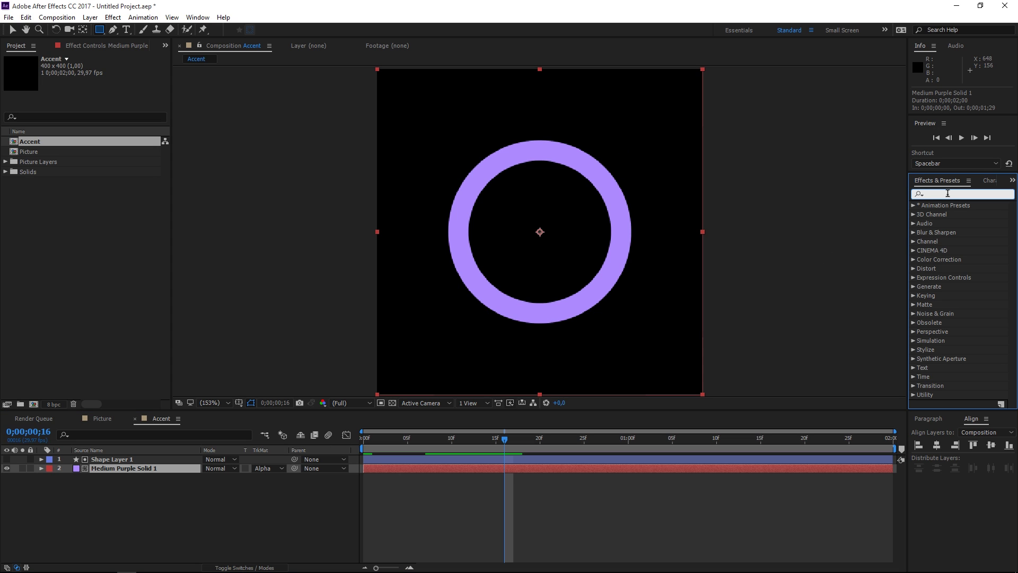
{"action": "type", "text": "4"}
{"action": "left_click_drag", "start_coordinate": [959, 297], "coordinate": [679, 469]}
{"action": "key", "text": "v"}
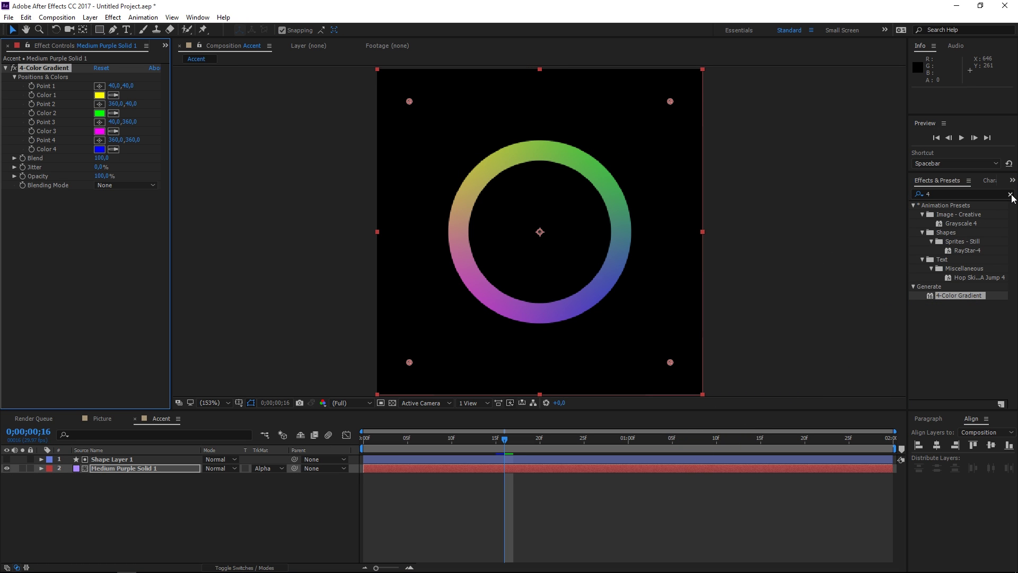
{"action": "left_click", "coordinate": [1010, 194]}
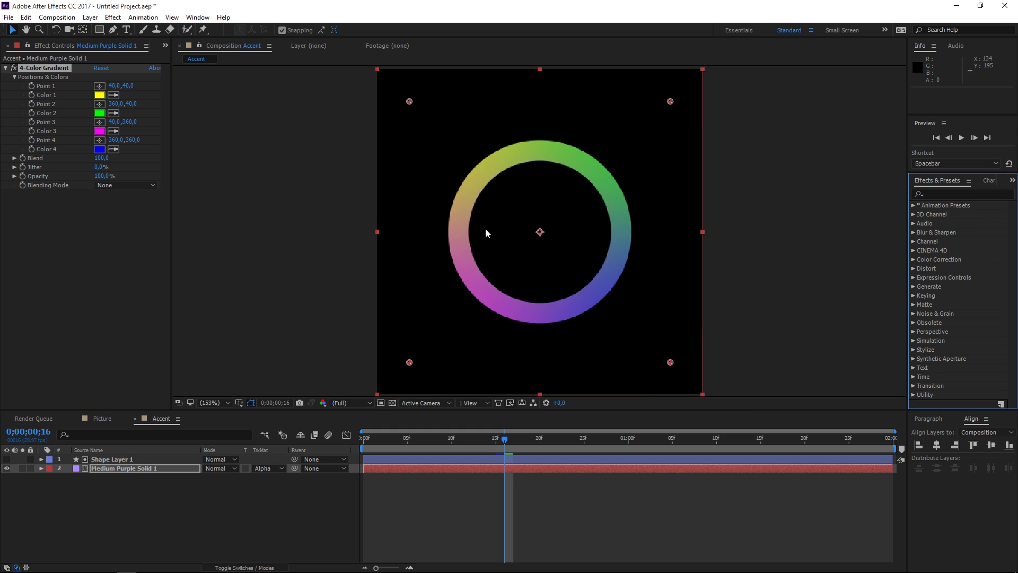
- Set the gradient's Color 2 to white and Color 3 to red
{"action": "left_click", "coordinate": [99, 113]}
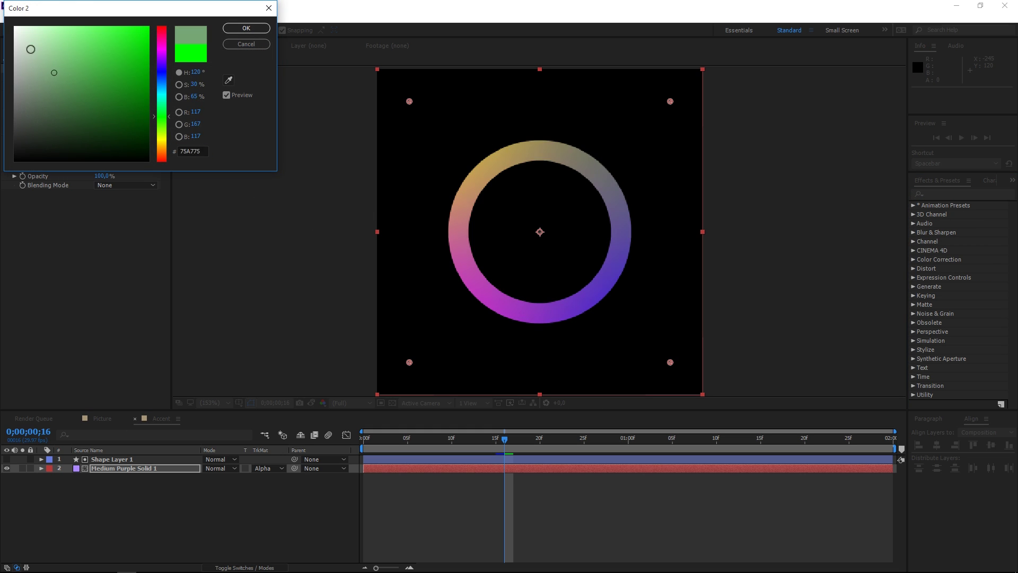
{"action": "left_click_drag", "start_coordinate": [96, 113], "coordinate": [4, 21]}
{"action": "left_click", "coordinate": [246, 28]}
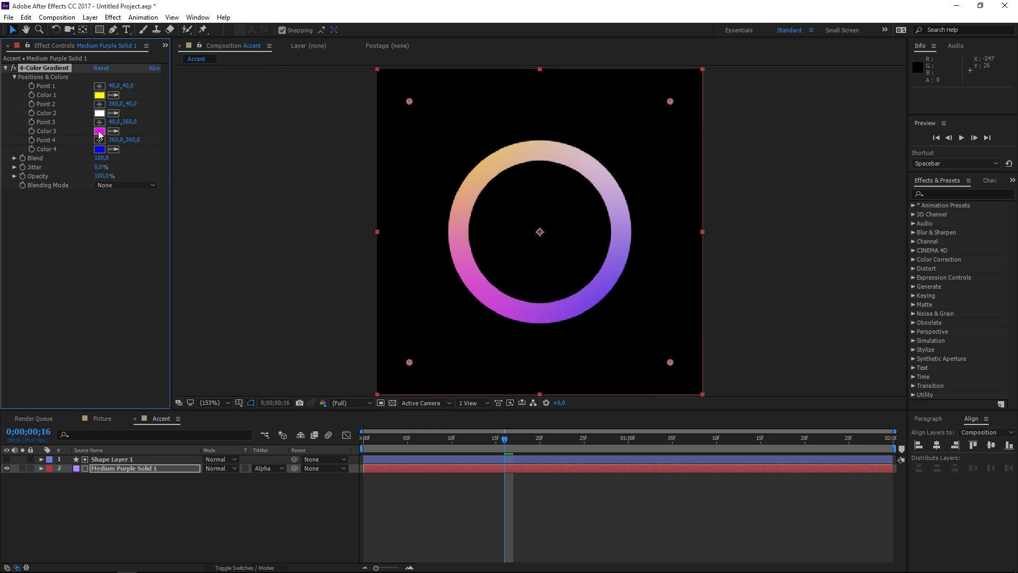
{"action": "left_click", "coordinate": [98, 132]}
{"action": "left_click_drag", "start_coordinate": [162, 48], "coordinate": [162, 27]}
{"action": "left_click", "coordinate": [246, 28]}
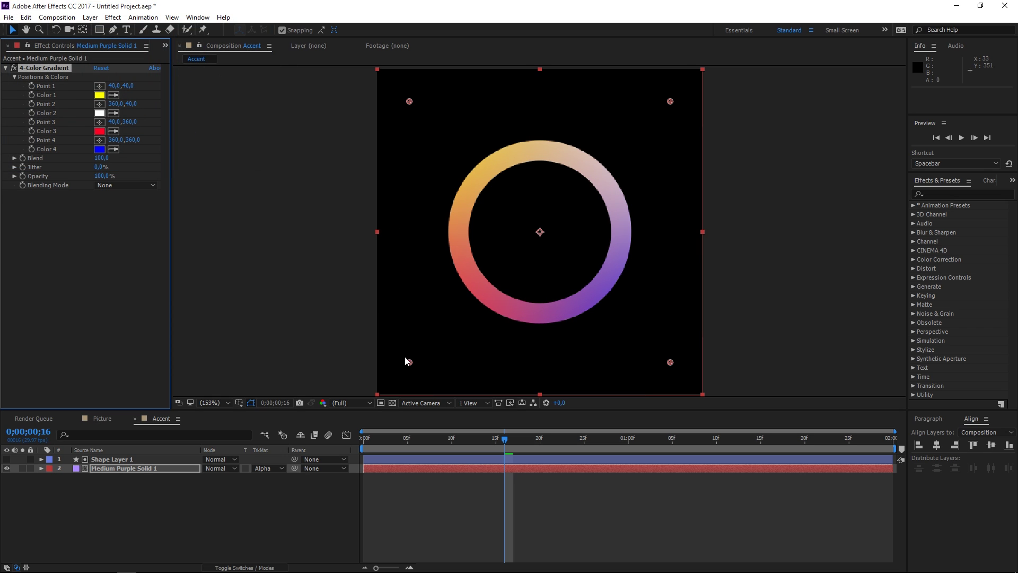
- Move gradient Points 1–4 in closer around the ring
{"action": "left_click_drag", "start_coordinate": [409, 363], "coordinate": [479, 343]}
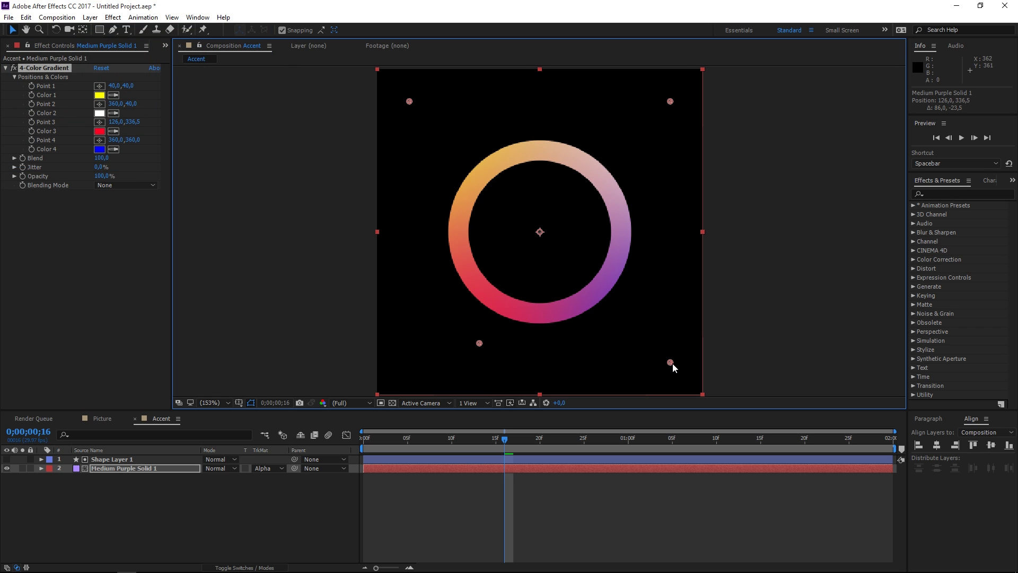
{"action": "left_click_drag", "start_coordinate": [672, 363], "coordinate": [662, 258]}
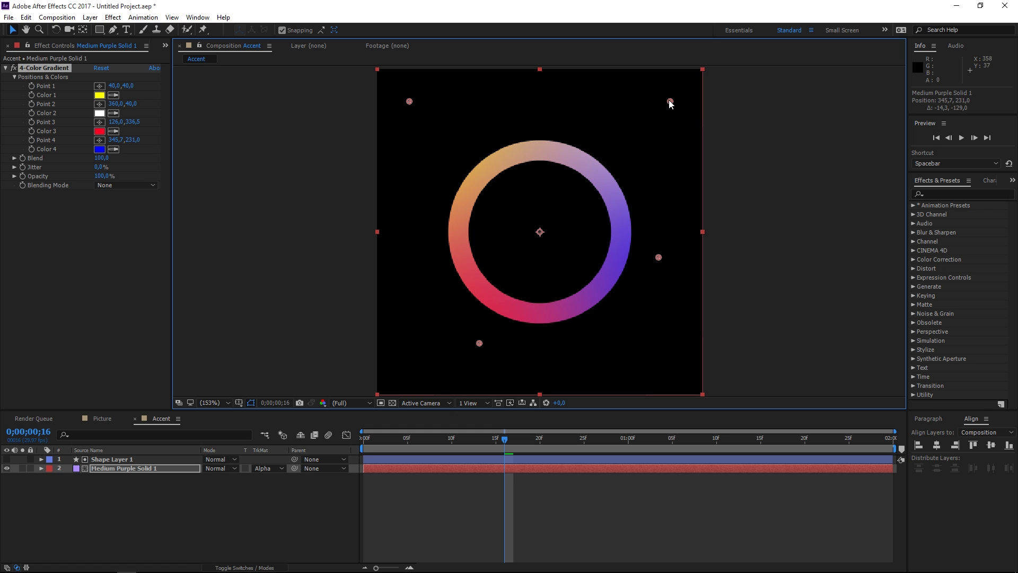
{"action": "left_click_drag", "start_coordinate": [670, 101], "coordinate": [620, 113]}
{"action": "left_click_drag", "start_coordinate": [658, 257], "coordinate": [654, 241]}
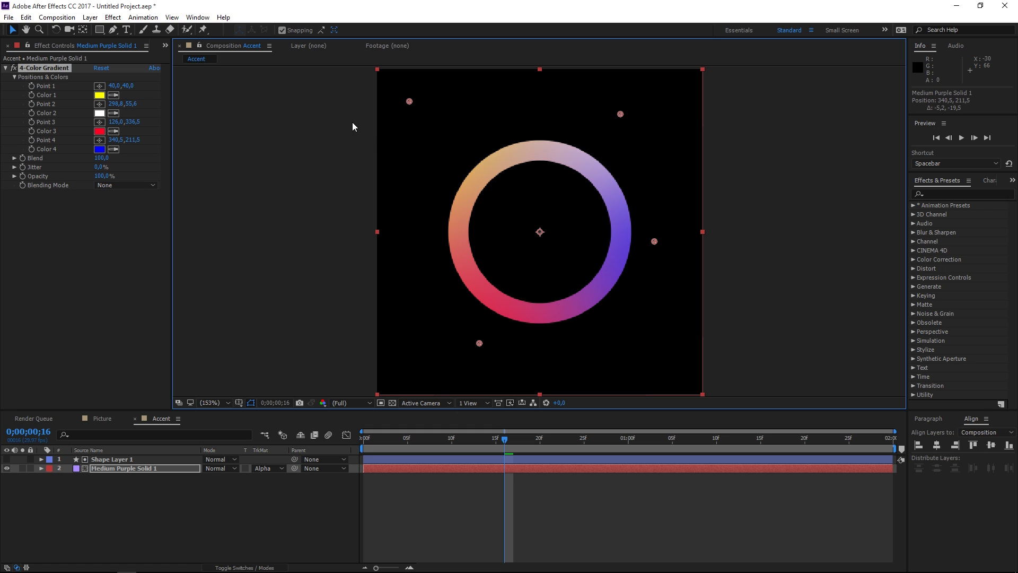
{"action": "left_click_drag", "start_coordinate": [409, 101], "coordinate": [476, 138]}
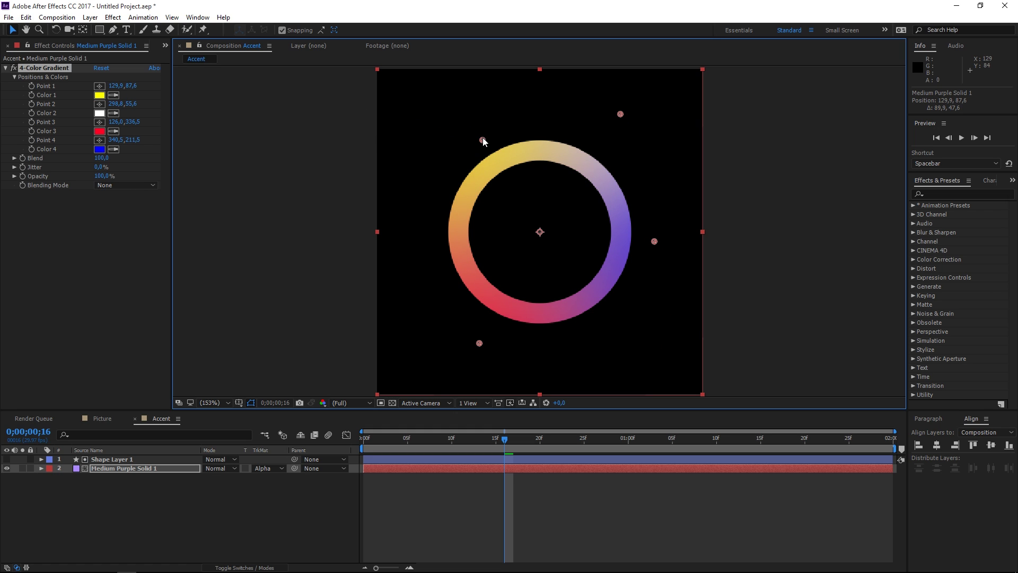
- Add the Accent composition to the Picture comp above the Tower layer
{"action": "left_click", "coordinate": [107, 419]}
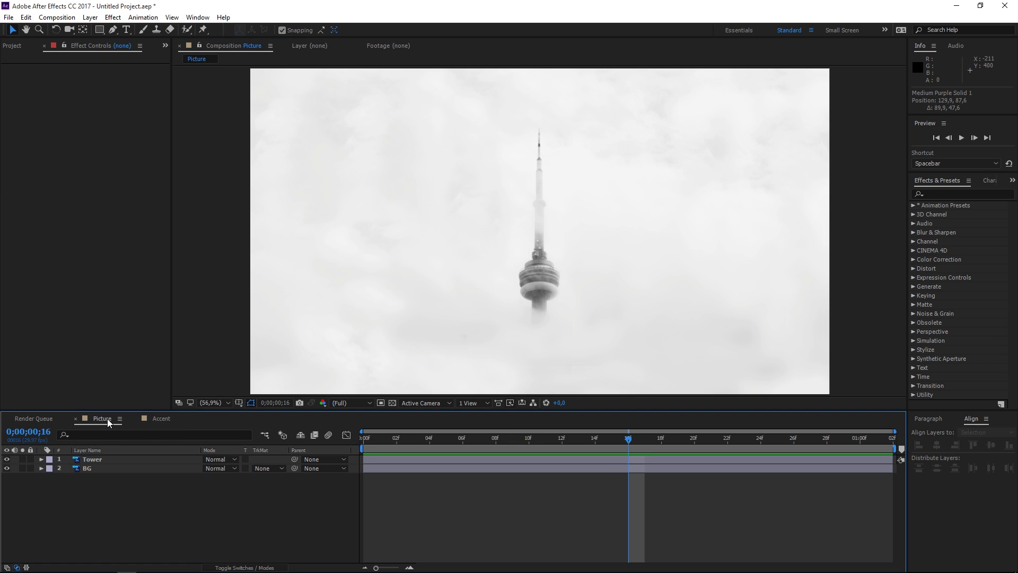
{"action": "left_click", "coordinate": [11, 46]}
{"action": "left_click_drag", "start_coordinate": [30, 141], "coordinate": [86, 460]}
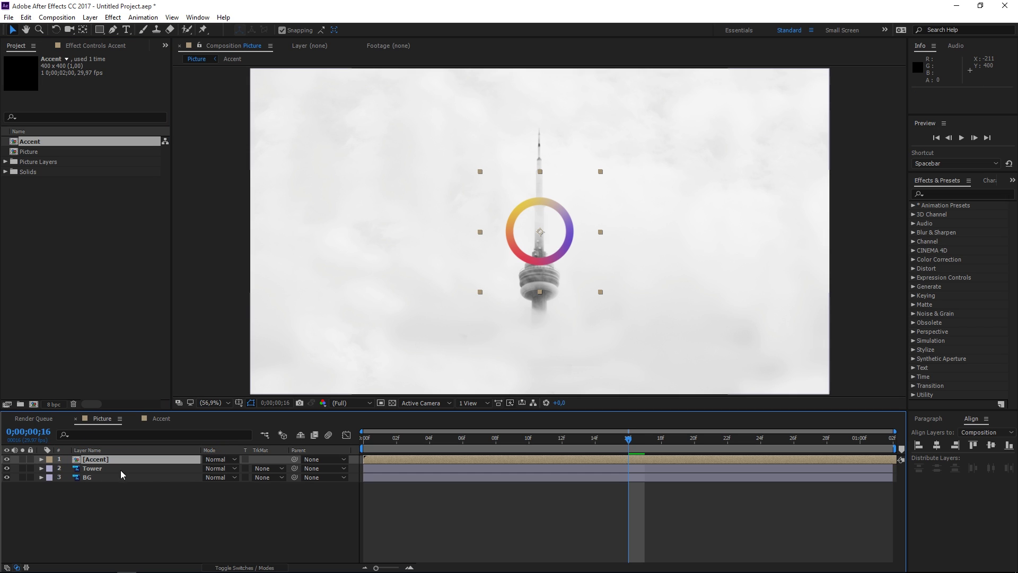
- Apply Linear Wipe to the Accent layer with 50% completion and a 0° wipe angle
{"action": "left_click", "coordinate": [939, 194]}
{"action": "type", "text": "li"}
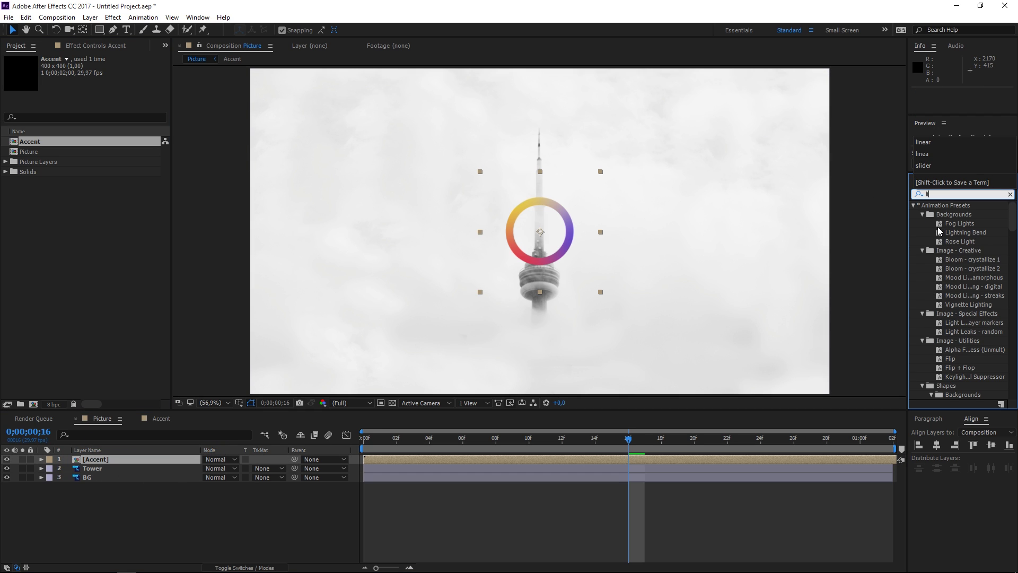
{"action": "type", "text": "near"}
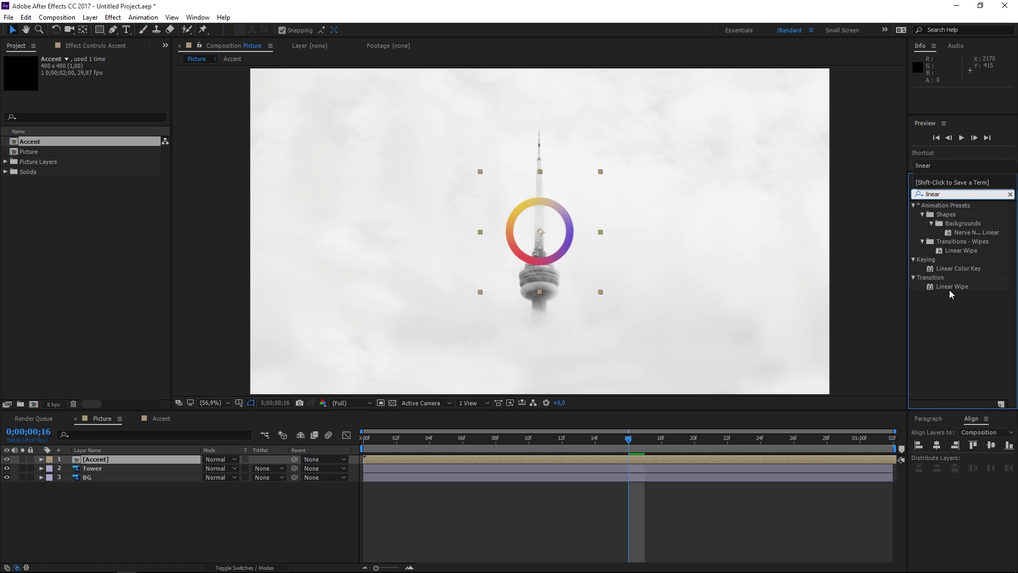
{"action": "left_click", "coordinate": [951, 289]}
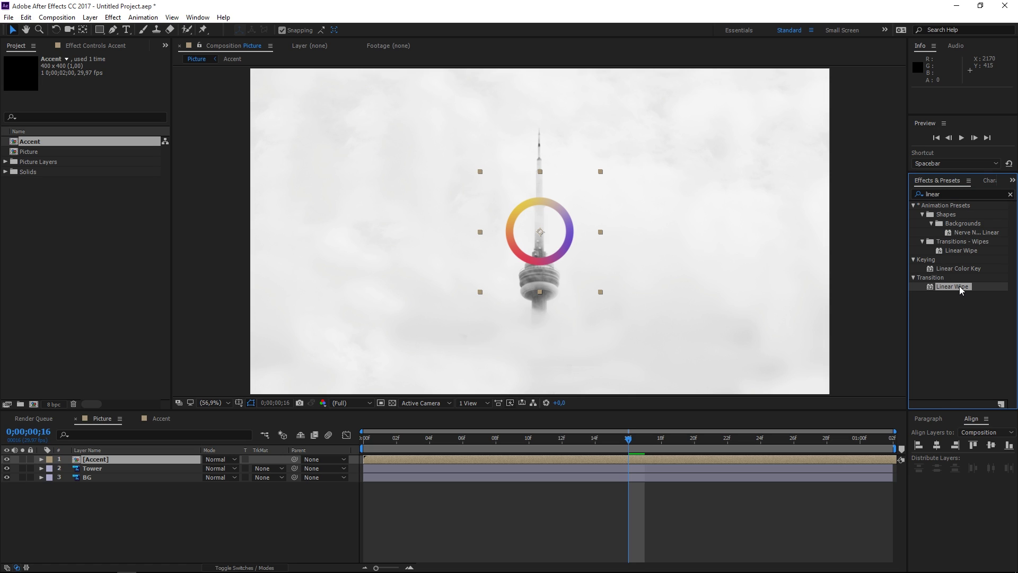
{"action": "left_click_drag", "start_coordinate": [959, 285], "coordinate": [621, 463]}
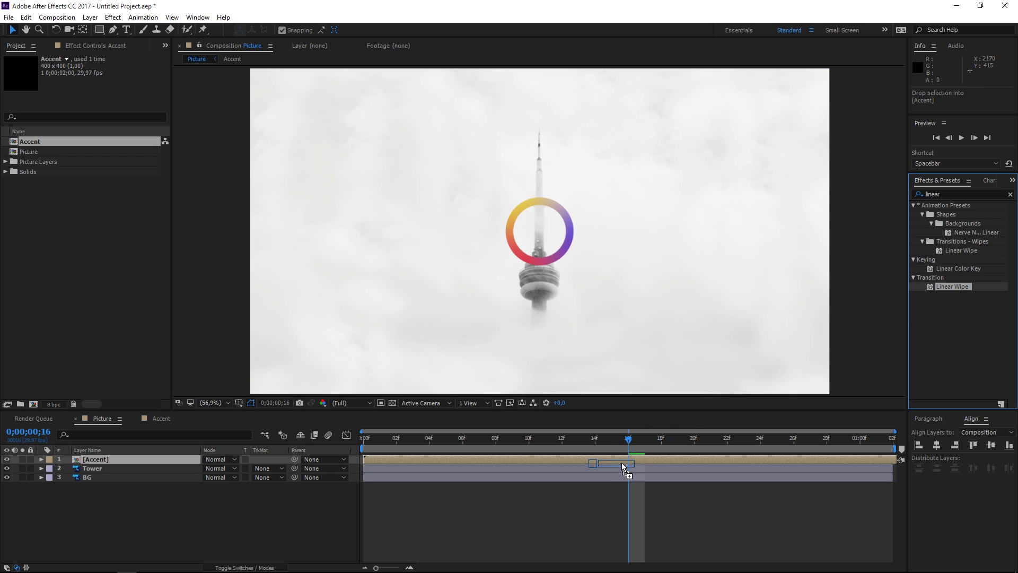
{"action": "left_click_drag", "start_coordinate": [610, 461], "coordinate": [610, 461]}
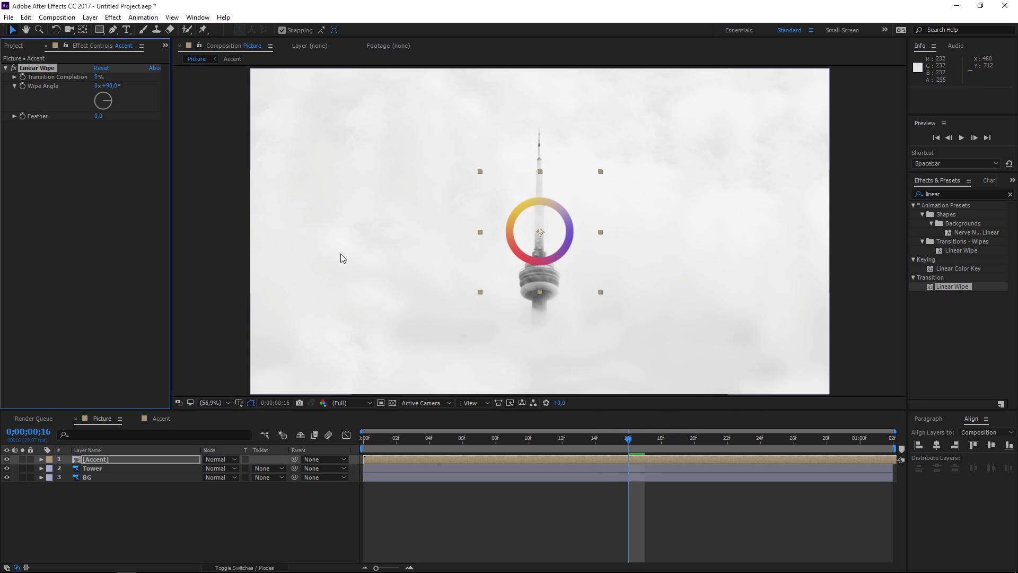
{"action": "left_click", "coordinate": [98, 78]}
{"action": "type", "text": "5"}
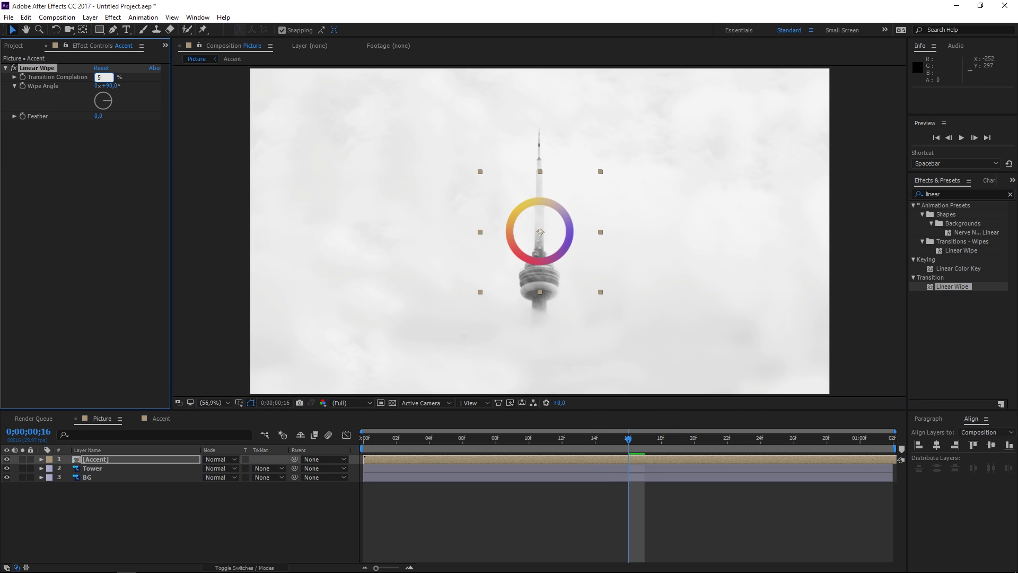
{"action": "type", "text": "0"}
{"action": "key", "text": "Return"}
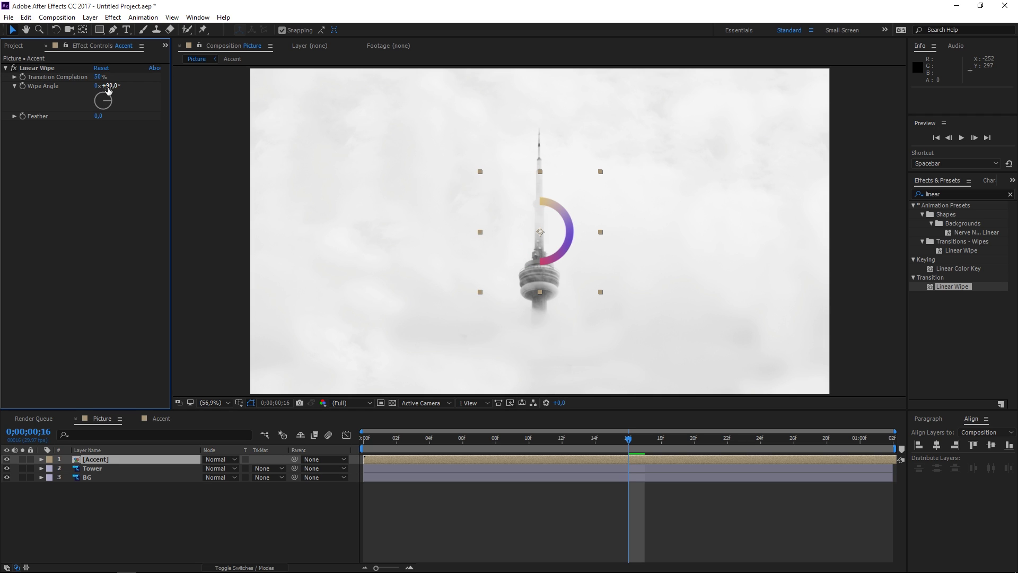
{"action": "type", "text": "0"}
{"action": "key", "text": "Return"}
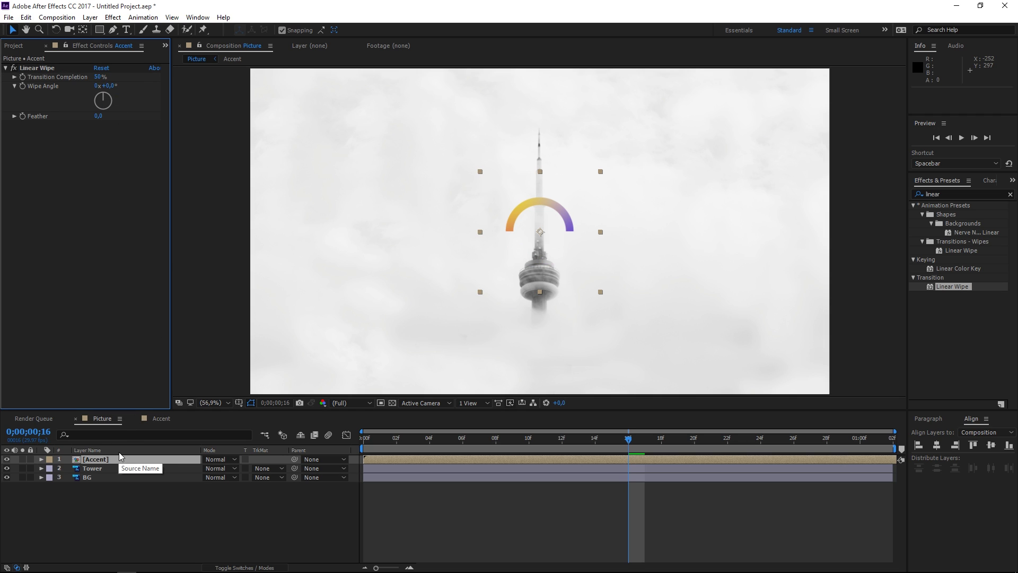
- Duplicate the Accent layer and set the copy's wipe angle to 180°
{"action": "left_click", "coordinate": [104, 459]}
{"action": "key", "text": "ctrl+d"}
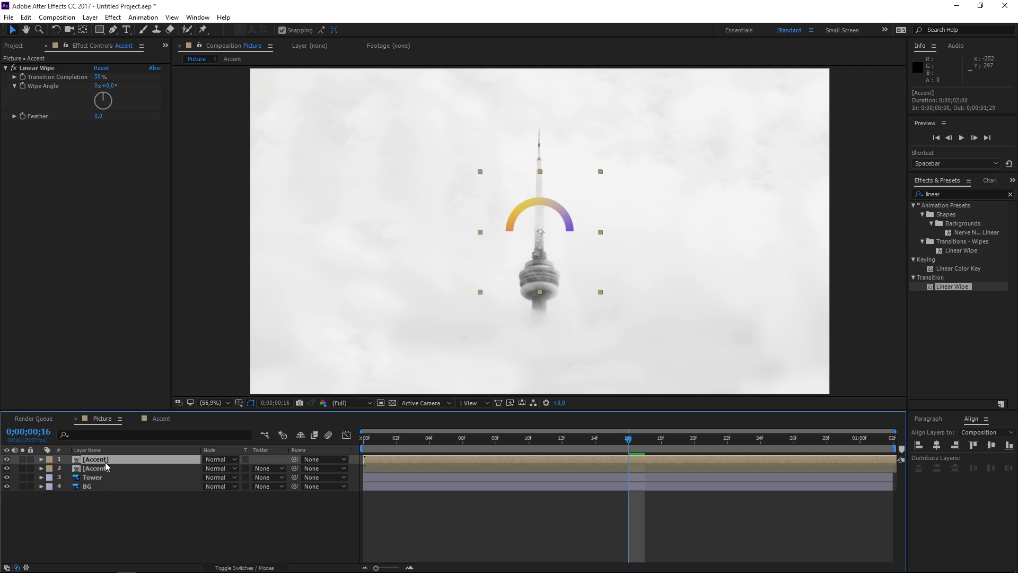
{"action": "left_click", "coordinate": [109, 86]}
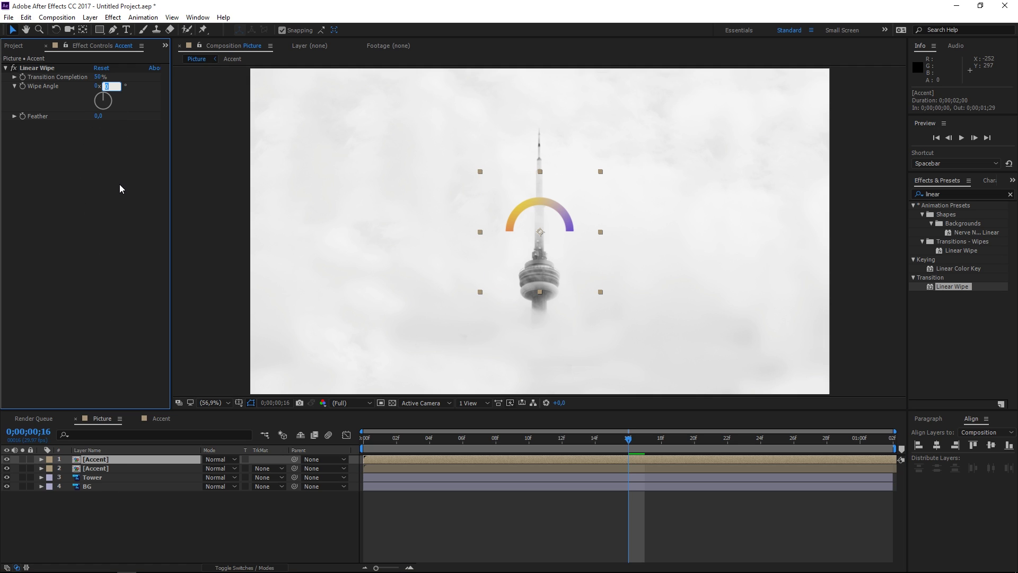
{"action": "key", "text": "Return"}
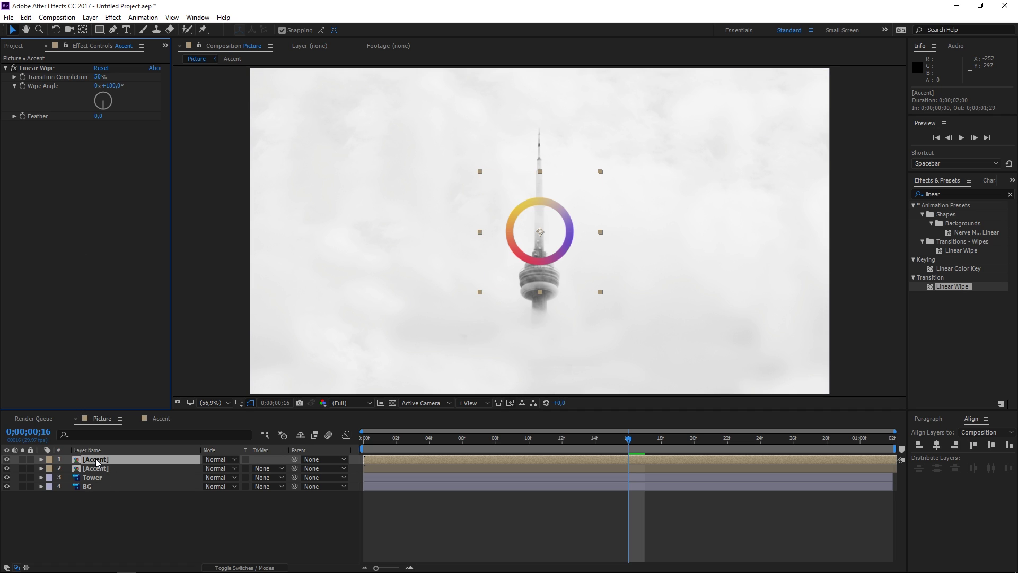
- Move one ring copy beneath the Tower layer and parent the other copy to it
{"action": "left_click_drag", "start_coordinate": [97, 462], "coordinate": [122, 479]}
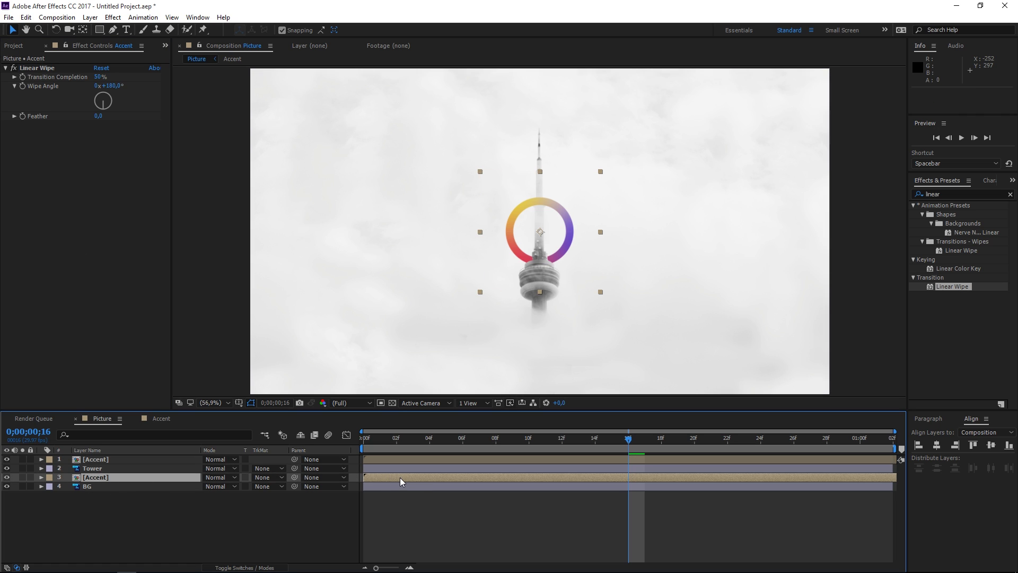
{"action": "left_click_drag", "start_coordinate": [592, 447], "coordinate": [628, 453]}
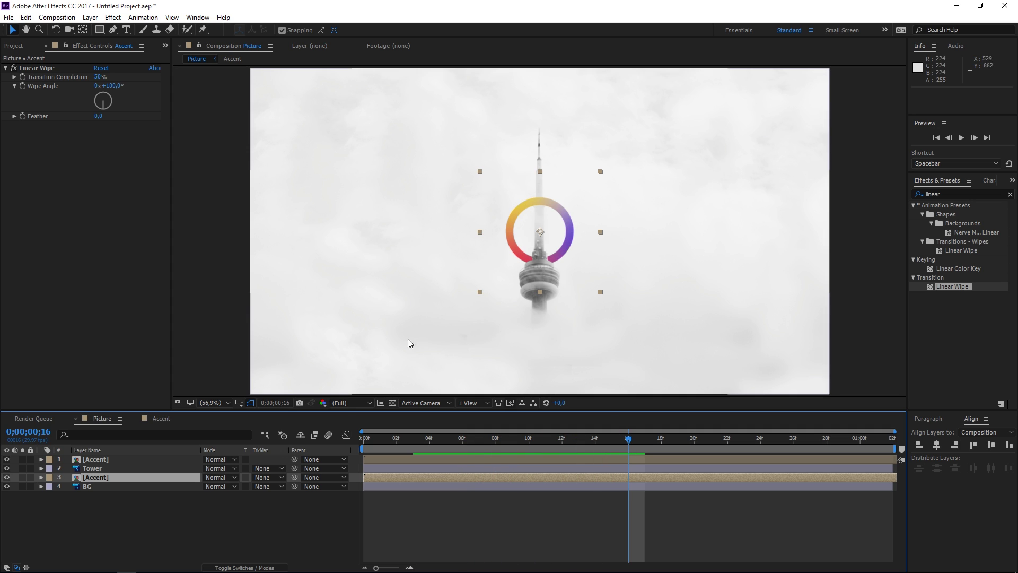
{"action": "left_click_drag", "start_coordinate": [295, 459], "coordinate": [103, 477]}
- Lower the ring onto the tower's pod at Position 960, 632 and preview from the start
{"action": "key", "text": "p"}
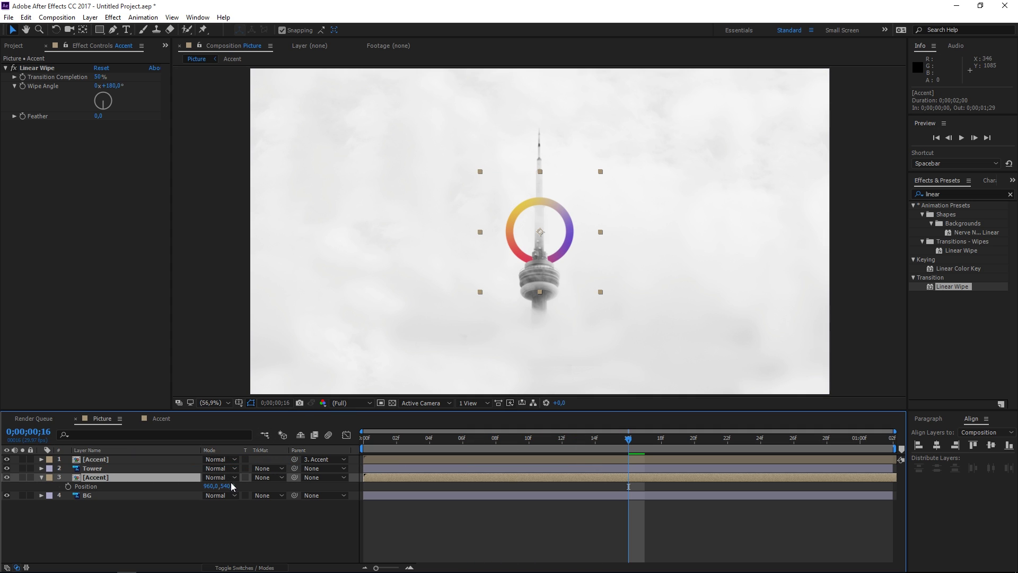
{"action": "left_click_drag", "start_coordinate": [227, 486], "coordinate": [281, 494]}
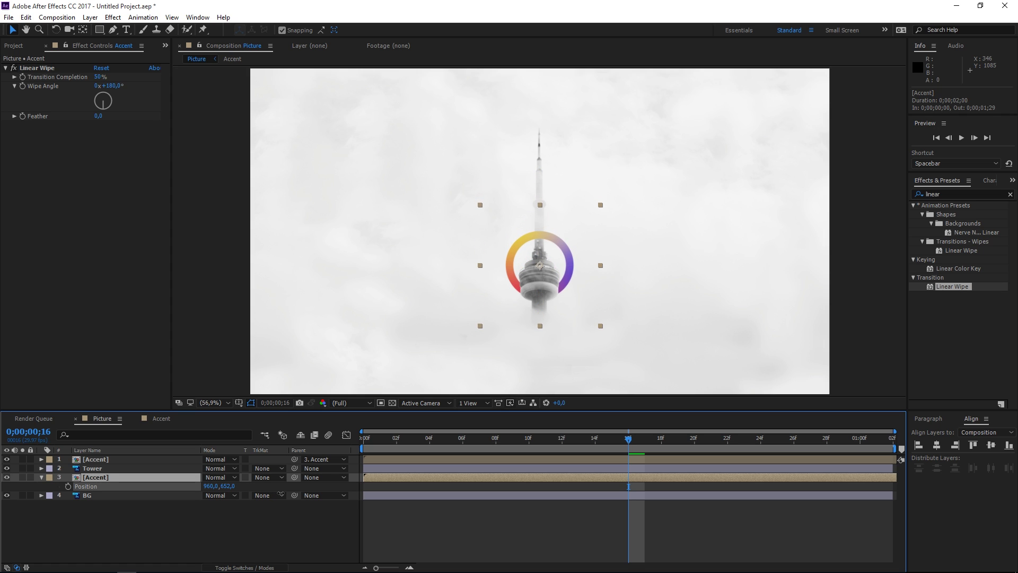
{"action": "left_click_drag", "start_coordinate": [373, 439], "coordinate": [349, 443]}
{"action": "left_click", "coordinate": [389, 518]}
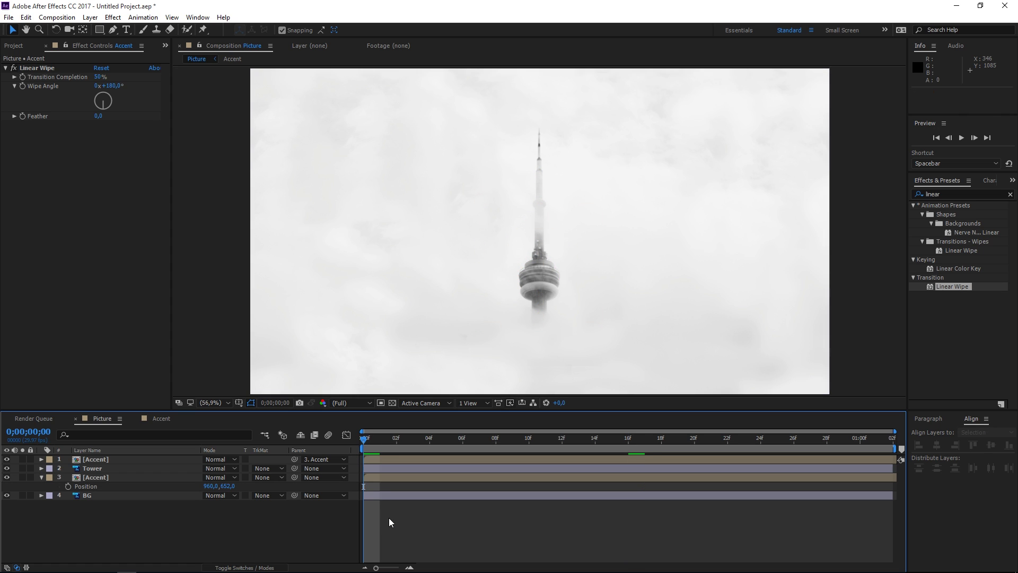
{"action": "key", "text": "space"}
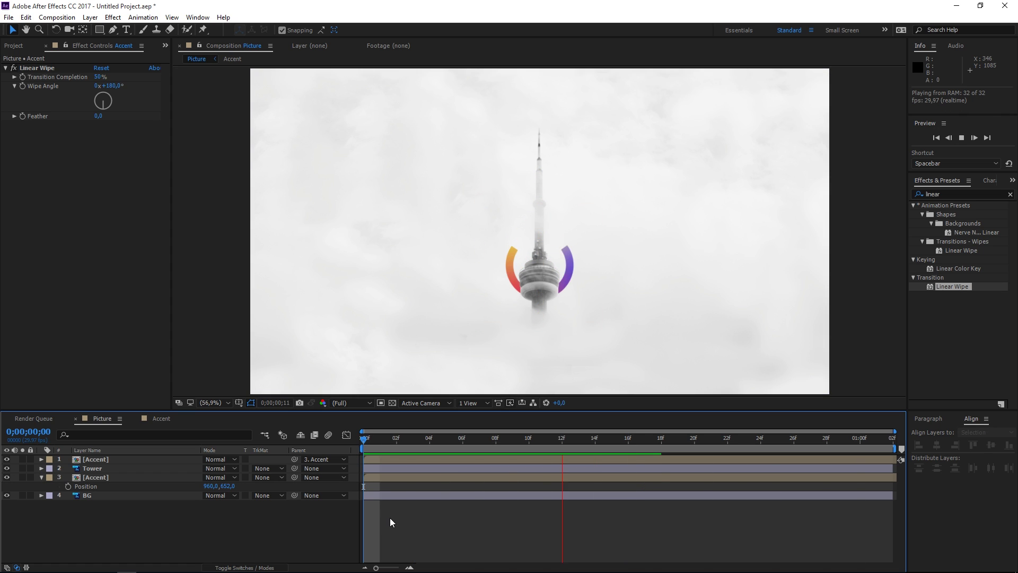